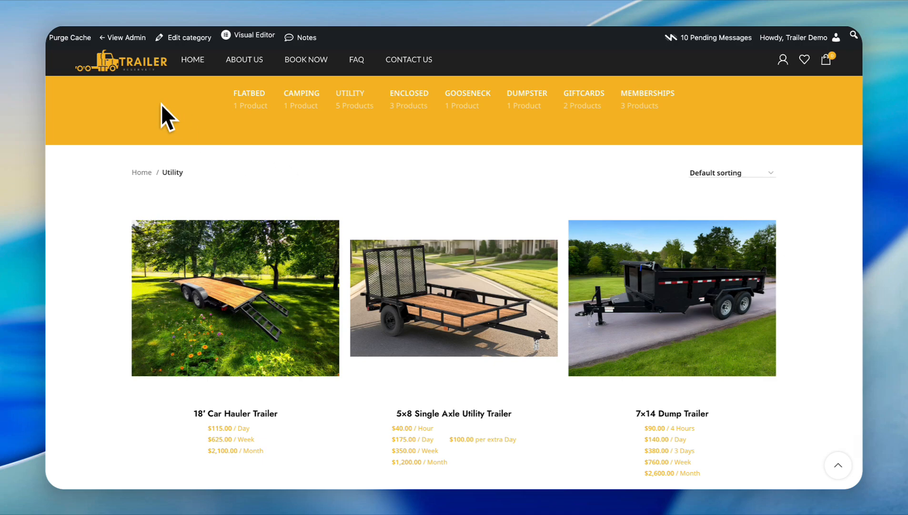
Go to the store's admin area and open the Invoice document settings.
{"action": "left_click", "coordinate": [137, 41]}
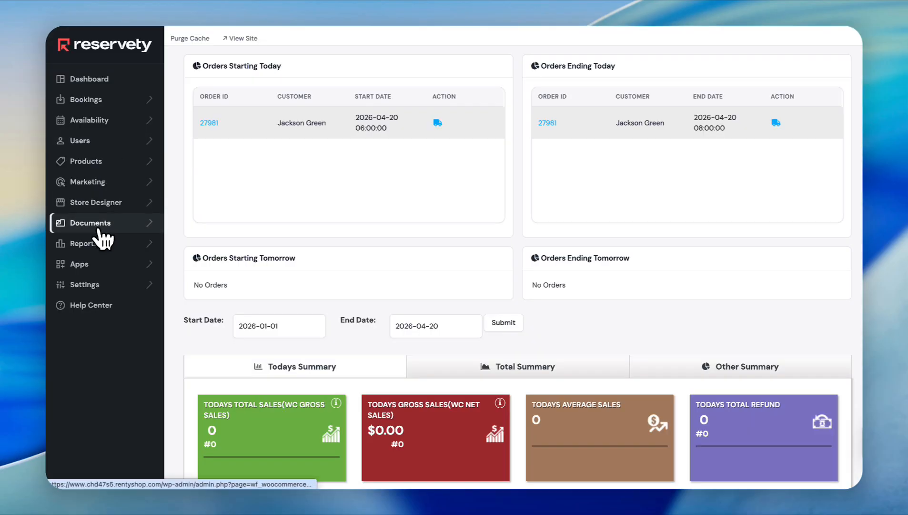
{"action": "left_click", "coordinate": [97, 229]}
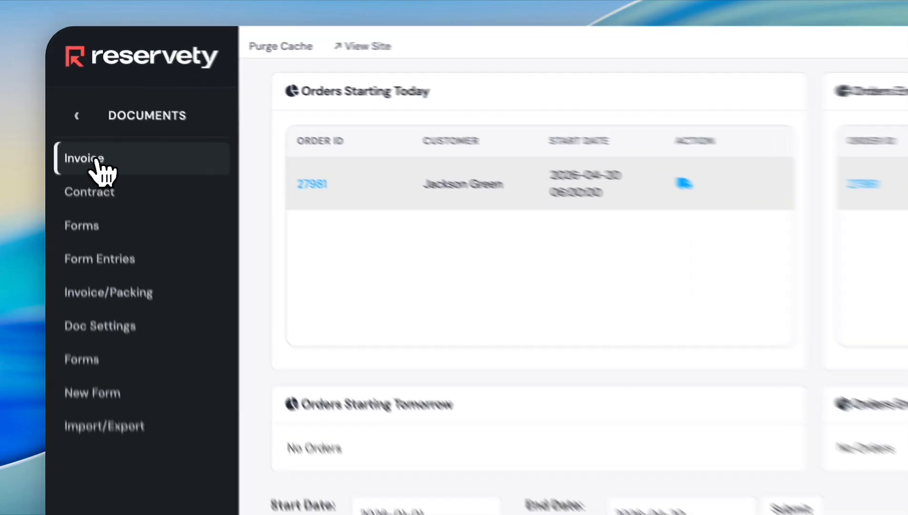
{"action": "left_click", "coordinate": [71, 108]}
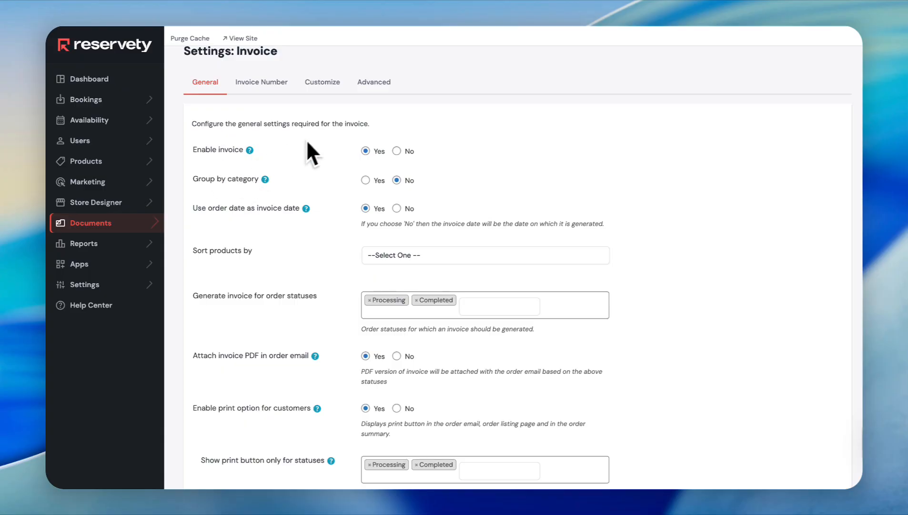
Examine the general invoice settings, including the product sorting choices, order statuses, email attachment and print options.
{"action": "scroll", "coordinate": [305, 143], "scroll_direction": "down", "scroll_amount": 1}
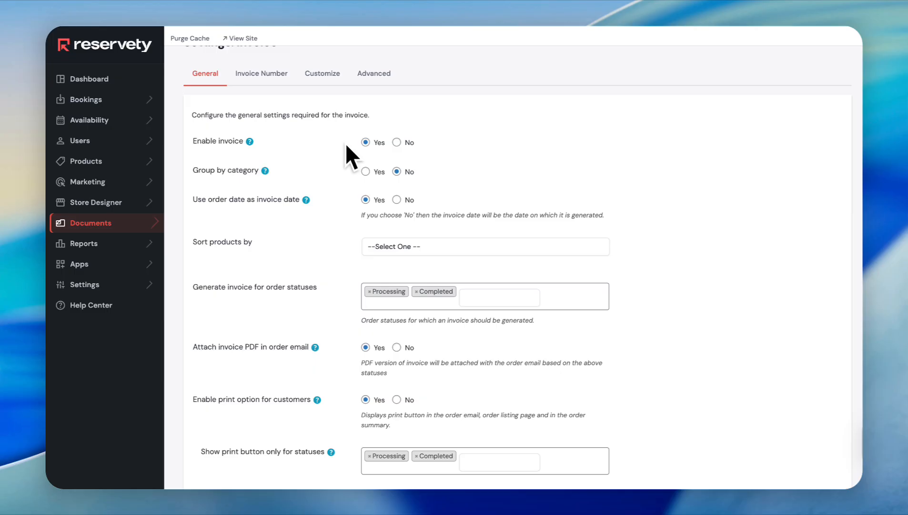
{"action": "scroll", "coordinate": [362, 175], "scroll_direction": "down", "scroll_amount": 2}
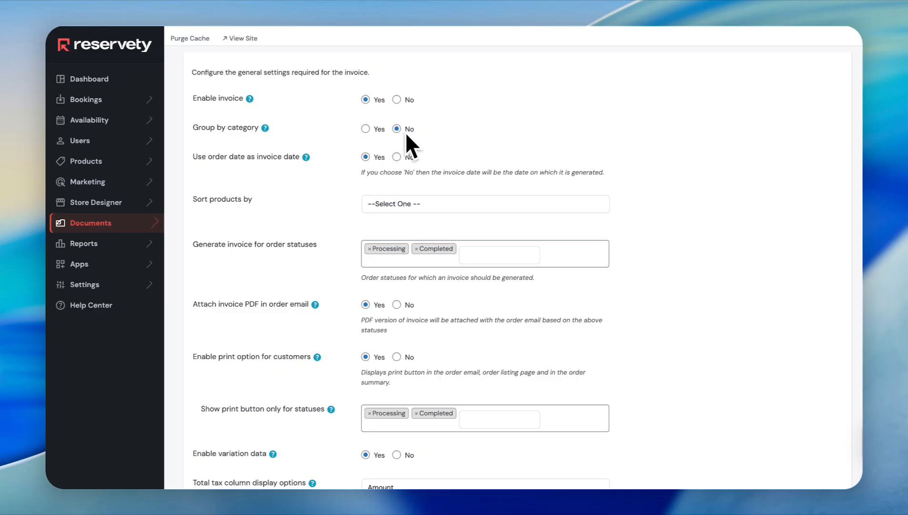
{"action": "scroll", "coordinate": [416, 143], "scroll_direction": "down", "scroll_amount": 2}
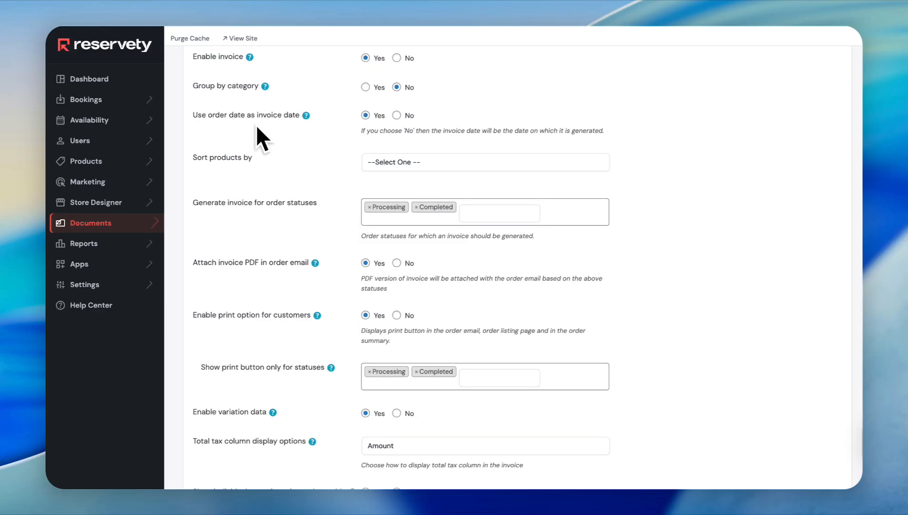
{"action": "scroll", "coordinate": [361, 129], "scroll_direction": "down", "scroll_amount": 1}
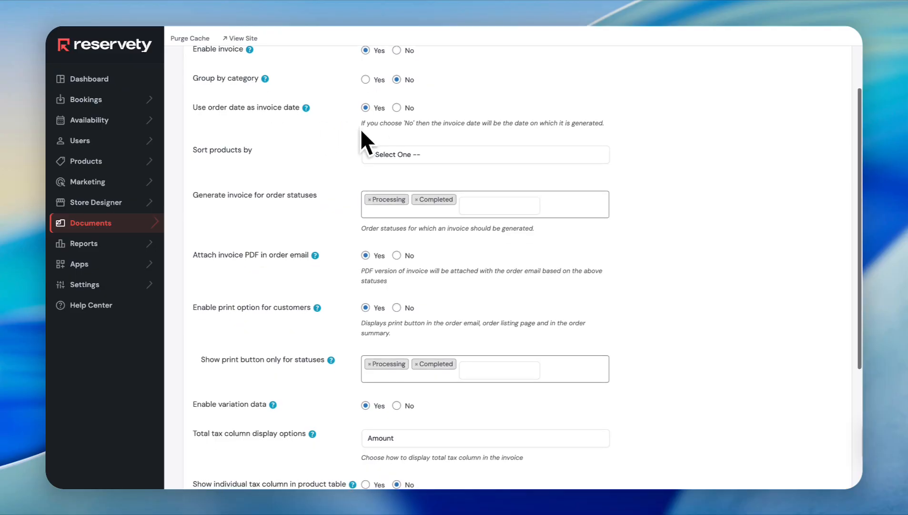
{"action": "scroll", "coordinate": [361, 129], "scroll_direction": "down", "scroll_amount": 2}
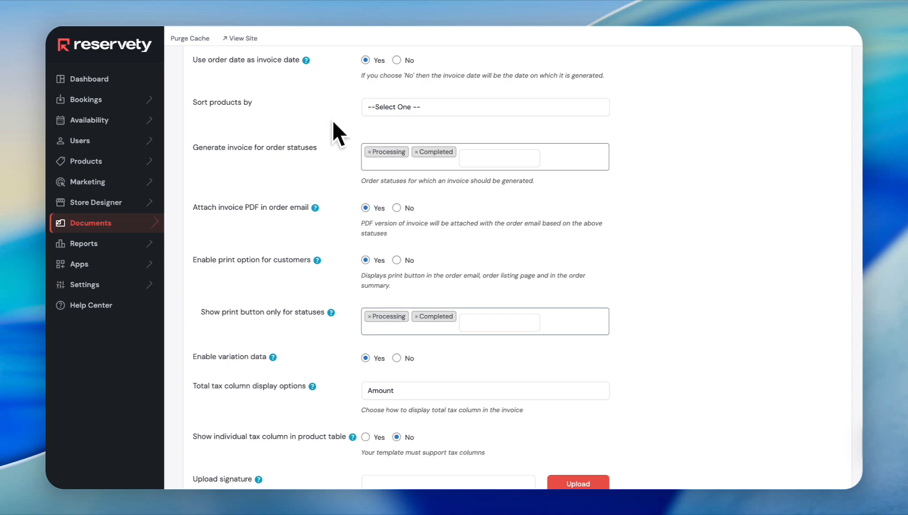
{"action": "left_click", "coordinate": [418, 109]}
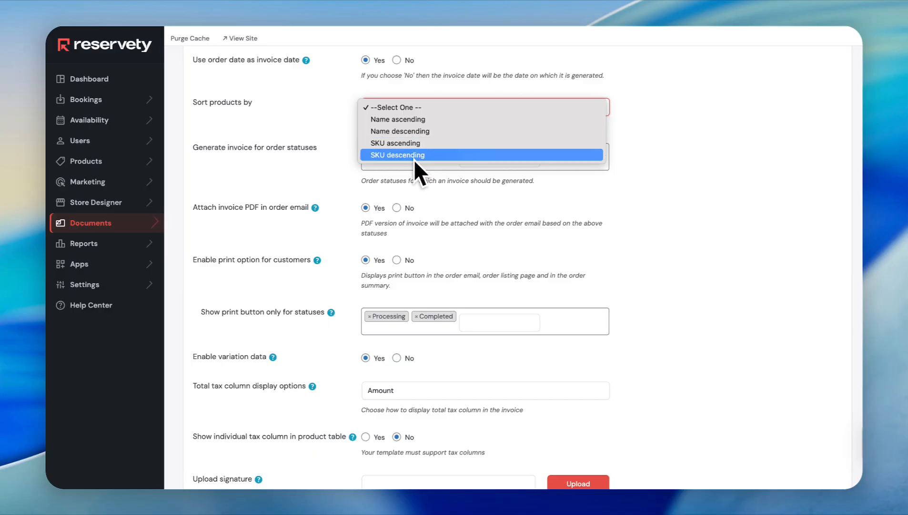
{"action": "scroll", "coordinate": [649, 127], "scroll_direction": "down", "scroll_amount": 1}
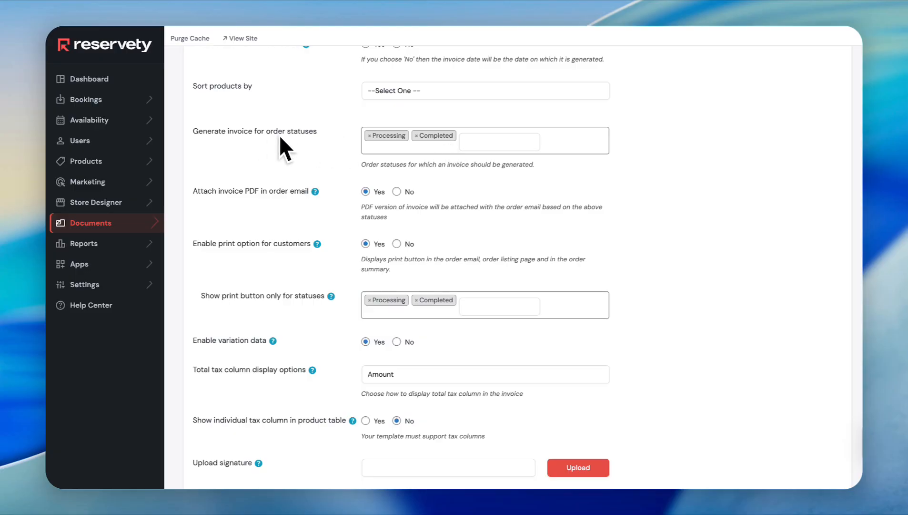
{"action": "scroll", "coordinate": [286, 147], "scroll_direction": "down", "scroll_amount": 1}
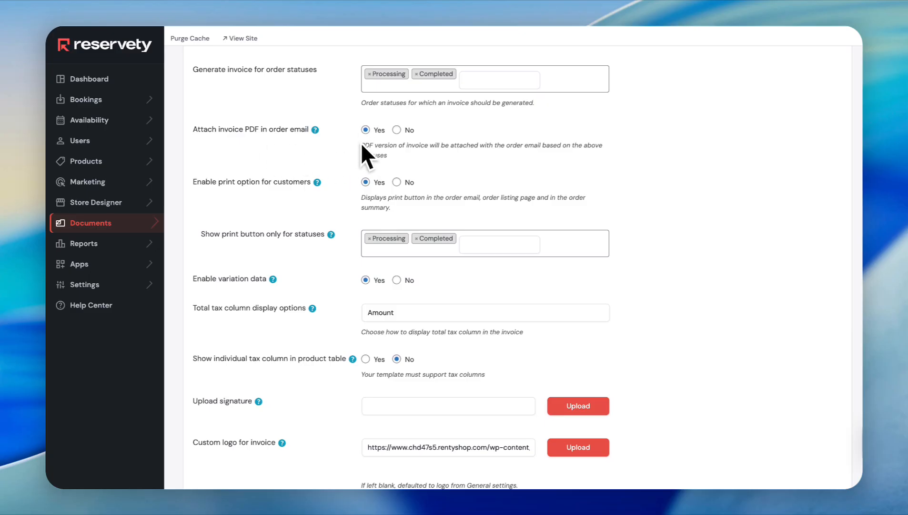
{"action": "scroll", "coordinate": [355, 177], "scroll_direction": "down", "scroll_amount": 1}
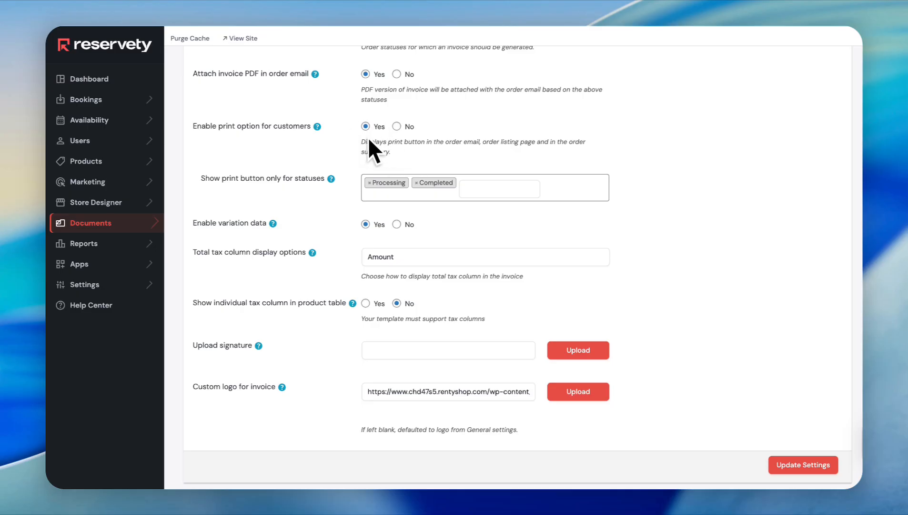
{"action": "scroll", "coordinate": [374, 155], "scroll_direction": "down", "scroll_amount": 1}
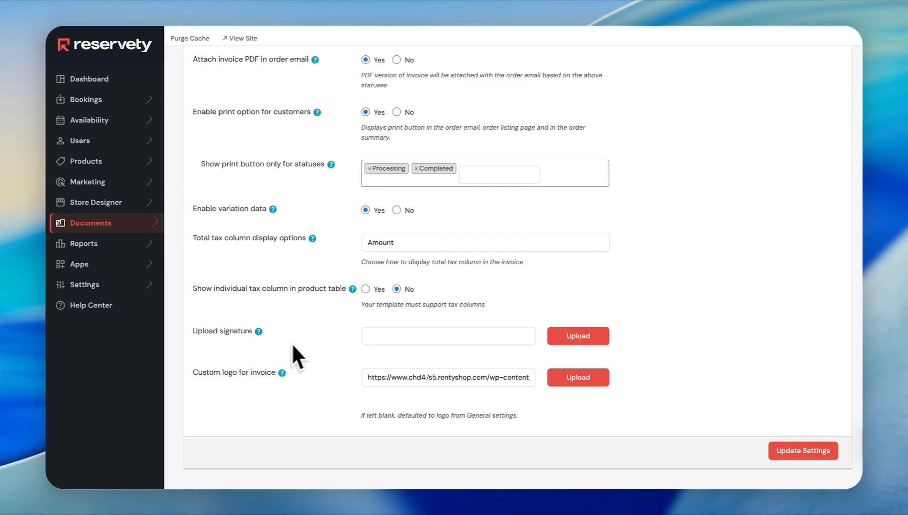
Set the custom invoice logo to the orange Trailer logo from the media library.
{"action": "left_click", "coordinate": [580, 341]}
{"action": "left_click", "coordinate": [587, 379]}
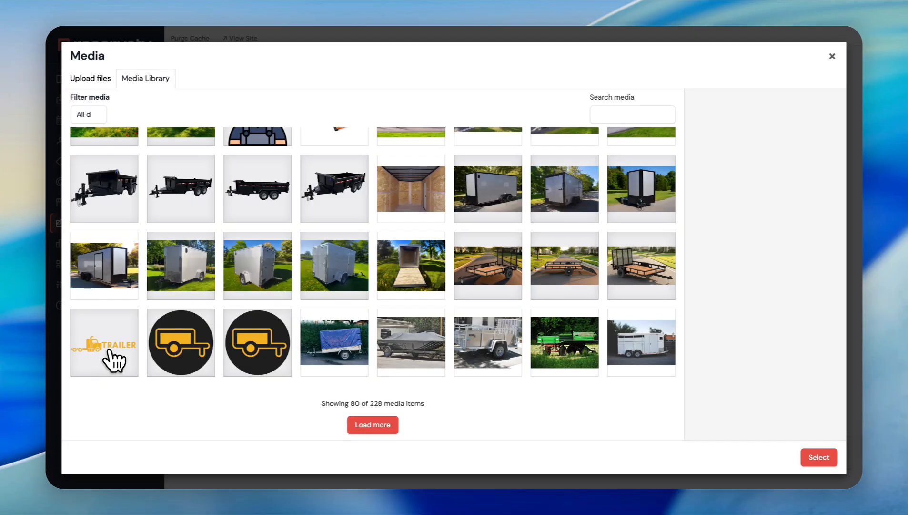
{"action": "left_click", "coordinate": [111, 352]}
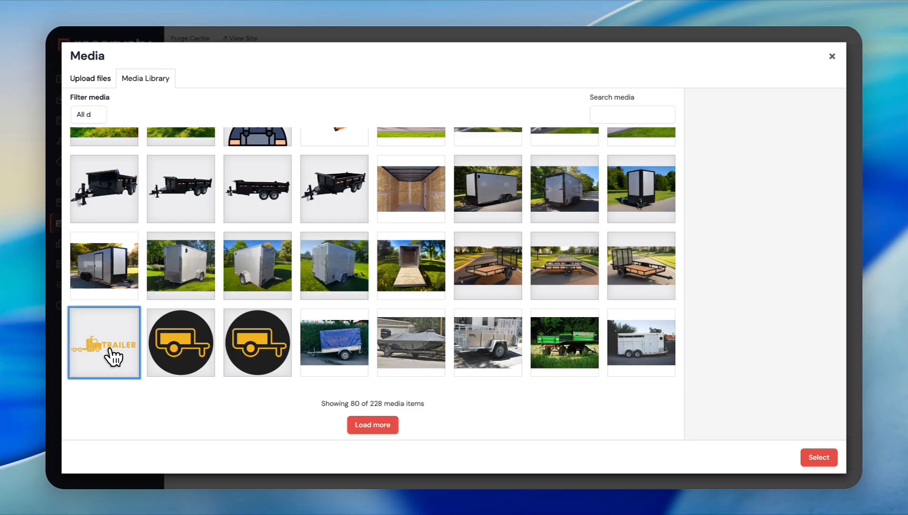
{"action": "left_click", "coordinate": [820, 458]}
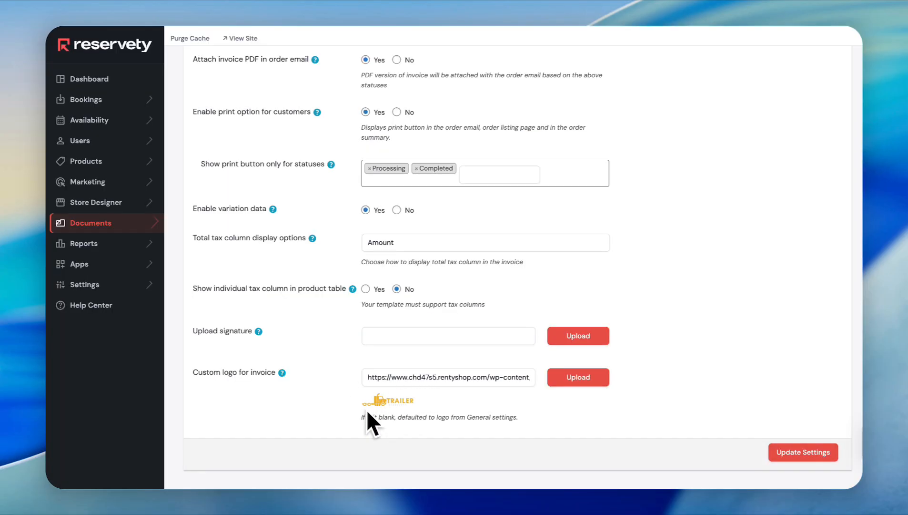
Look over the invoice number settings and the layout of the active invoice template.
{"action": "scroll", "coordinate": [406, 362], "scroll_direction": "up", "scroll_amount": 6}
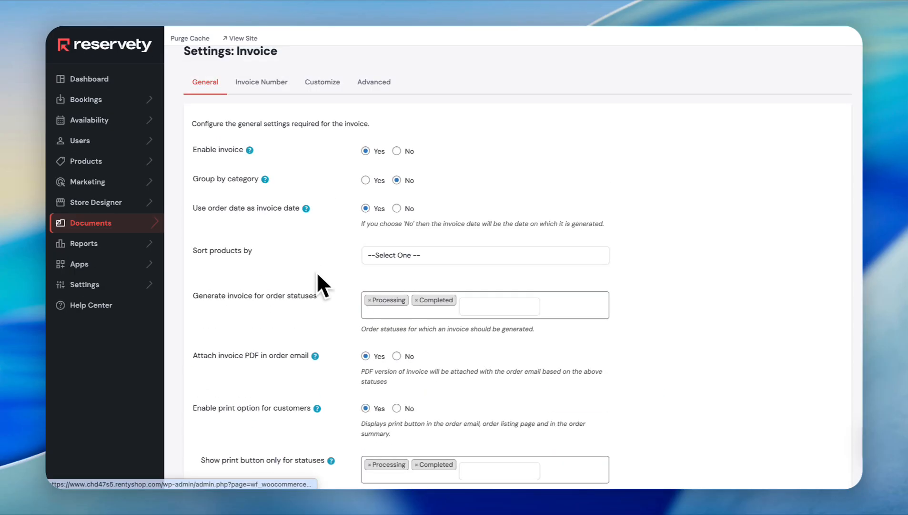
{"action": "left_click", "coordinate": [262, 85]}
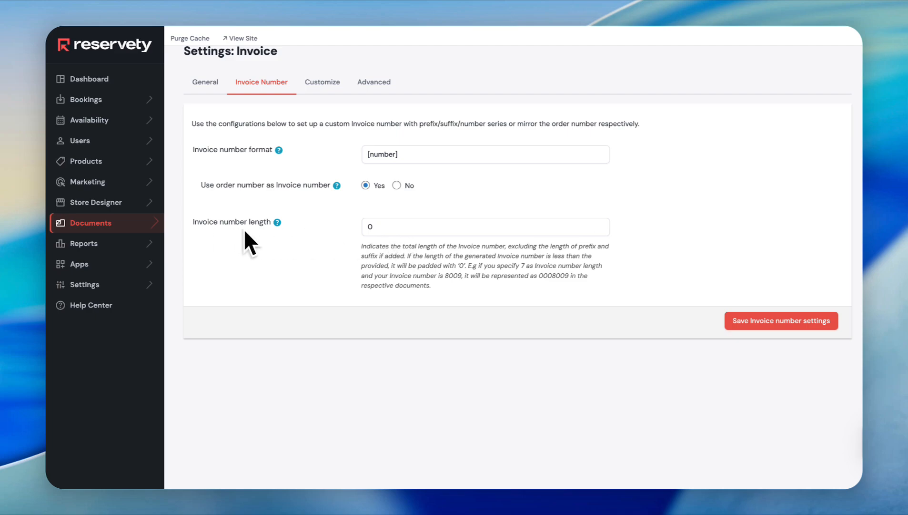
{"action": "left_click", "coordinate": [324, 84]}
{"action": "scroll", "coordinate": [500, 260], "scroll_direction": "down", "scroll_amount": 3}
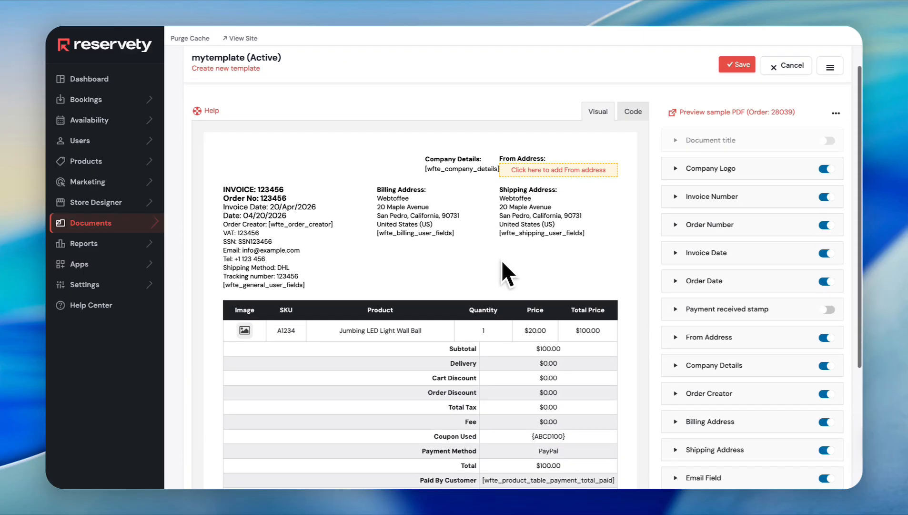
{"action": "scroll", "coordinate": [501, 260], "scroll_direction": "down", "scroll_amount": 2}
{"action": "scroll", "coordinate": [720, 133], "scroll_direction": "up", "scroll_amount": 3}
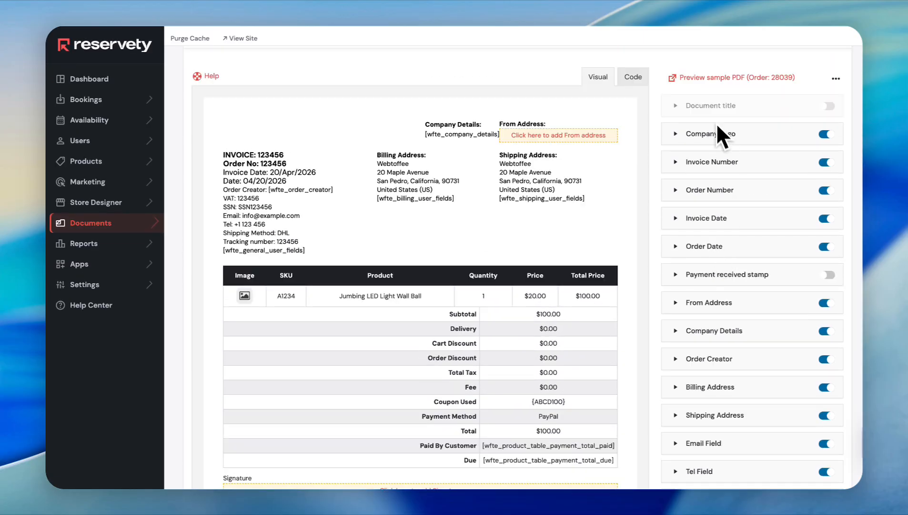
Inspect the customization options for the template's Company Logo and Invoice Number elements.
{"action": "left_click", "coordinate": [717, 133]}
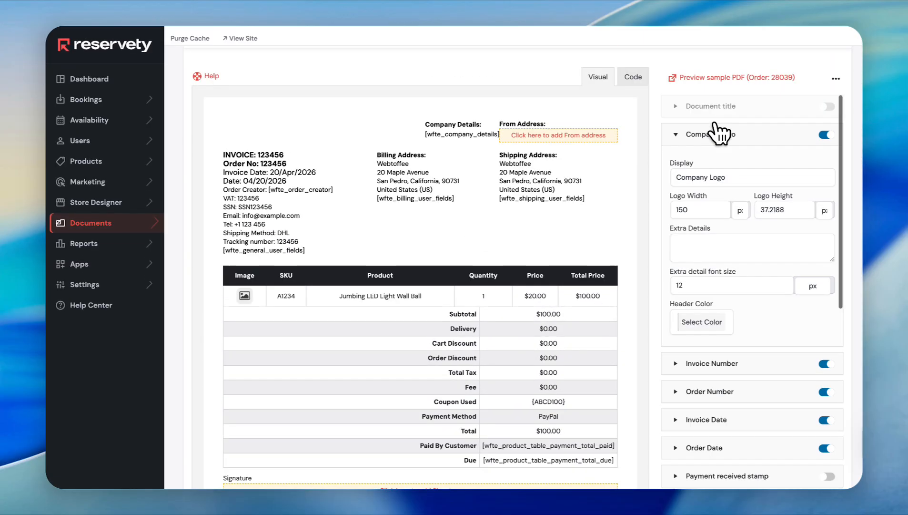
{"action": "left_click", "coordinate": [701, 133]}
{"action": "left_click", "coordinate": [702, 133]}
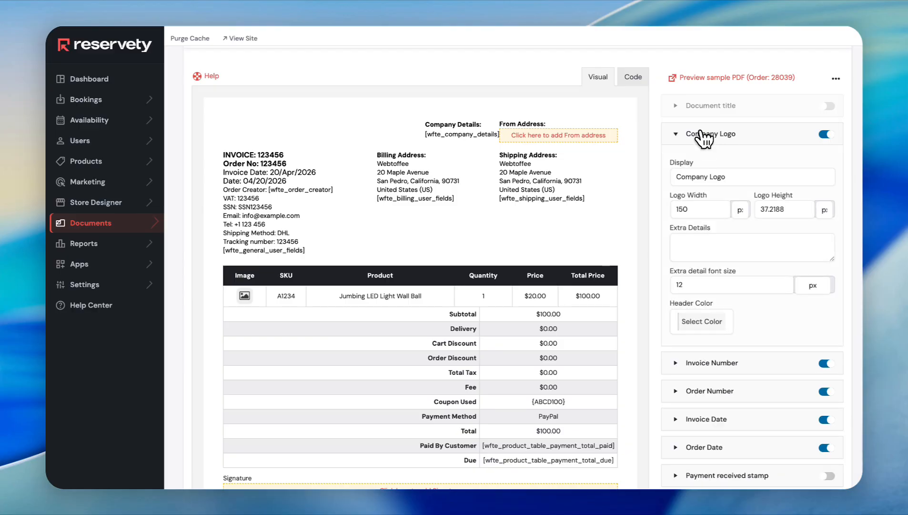
{"action": "left_click", "coordinate": [707, 134]}
{"action": "left_click", "coordinate": [712, 162]}
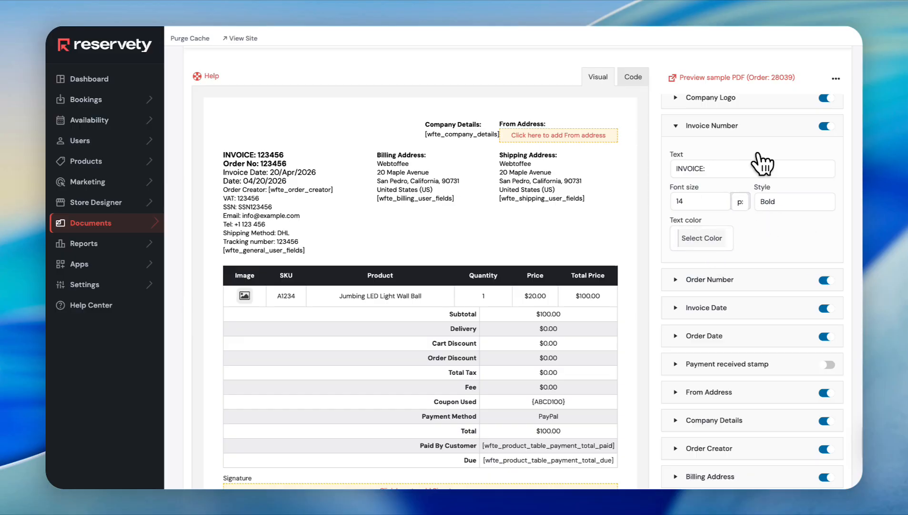
{"action": "left_click", "coordinate": [677, 126]}
Hide the Coupon info element in the invoice template.
{"action": "scroll", "coordinate": [681, 143], "scroll_direction": "down", "scroll_amount": 8}
{"action": "scroll", "coordinate": [412, 208], "scroll_direction": "down", "scroll_amount": 2}
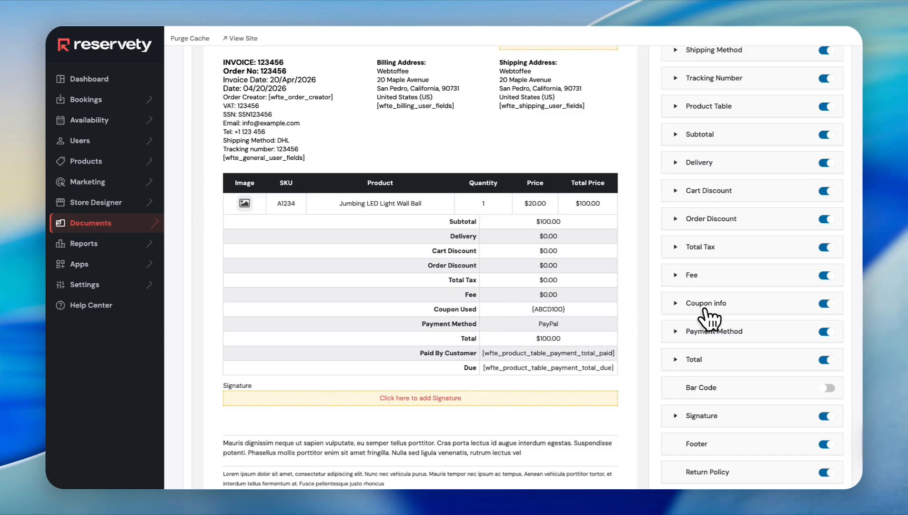
{"action": "left_click", "coordinate": [823, 305]}
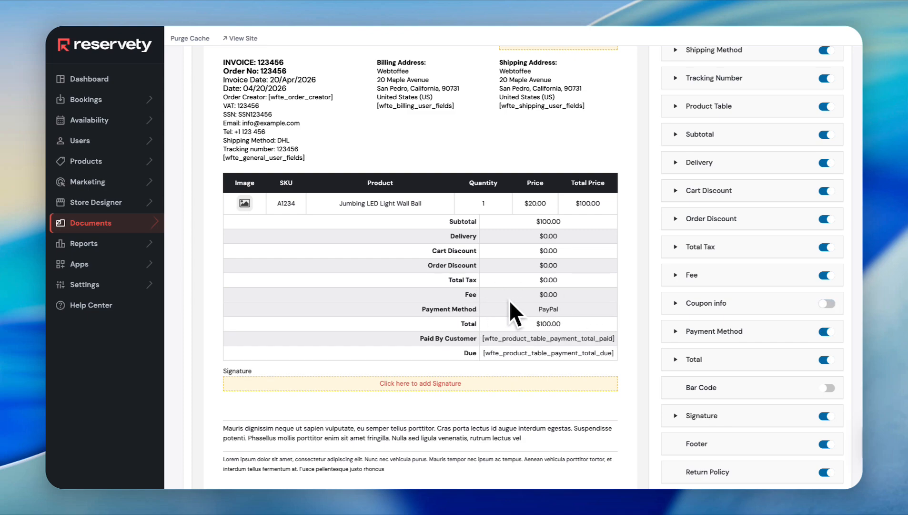
Try toggling the visibility of the Cart Discount, Signature and Footer elements in the invoice template.
{"action": "scroll", "coordinate": [488, 194], "scroll_direction": "down", "scroll_amount": 1}
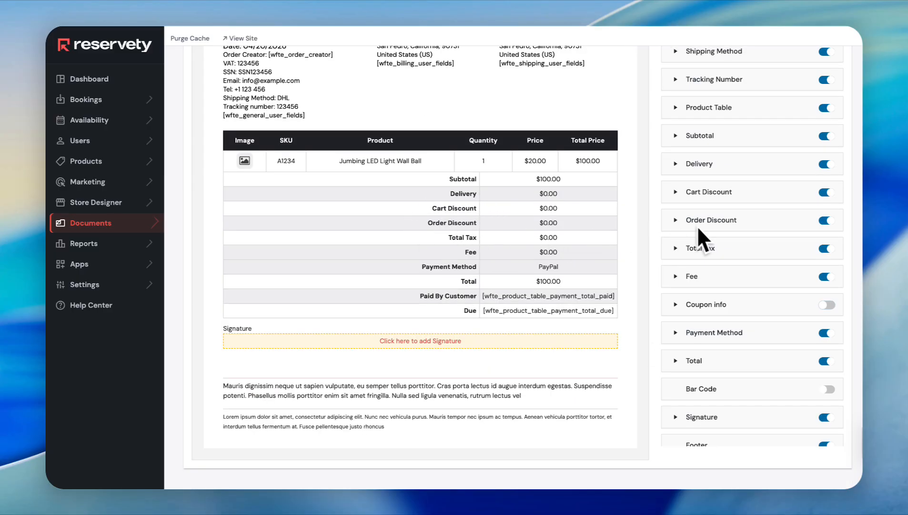
{"action": "left_click", "coordinate": [824, 193]}
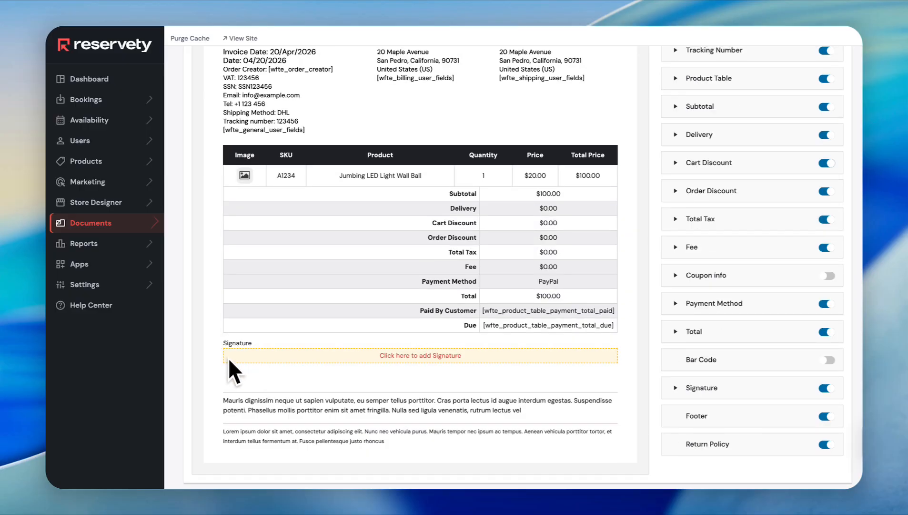
{"action": "left_click", "coordinate": [826, 390]}
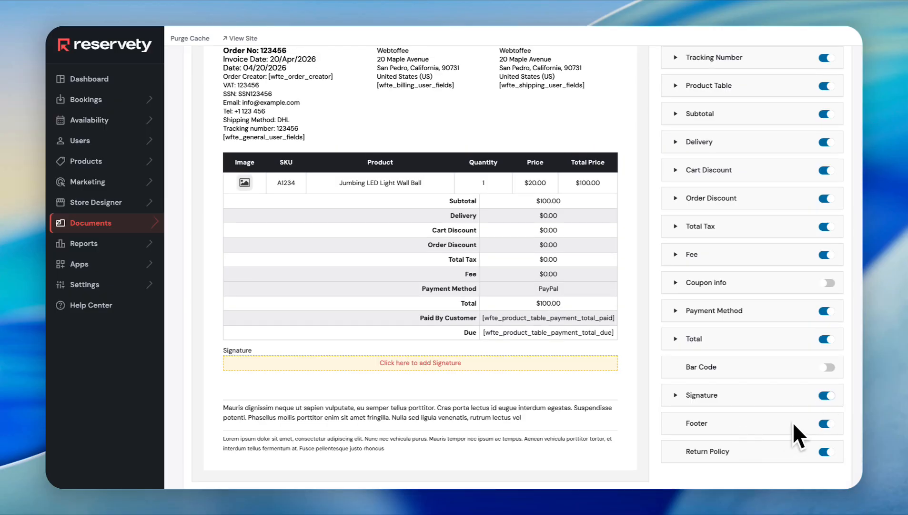
{"action": "left_click", "coordinate": [825, 423]}
{"action": "left_click", "coordinate": [826, 424]}
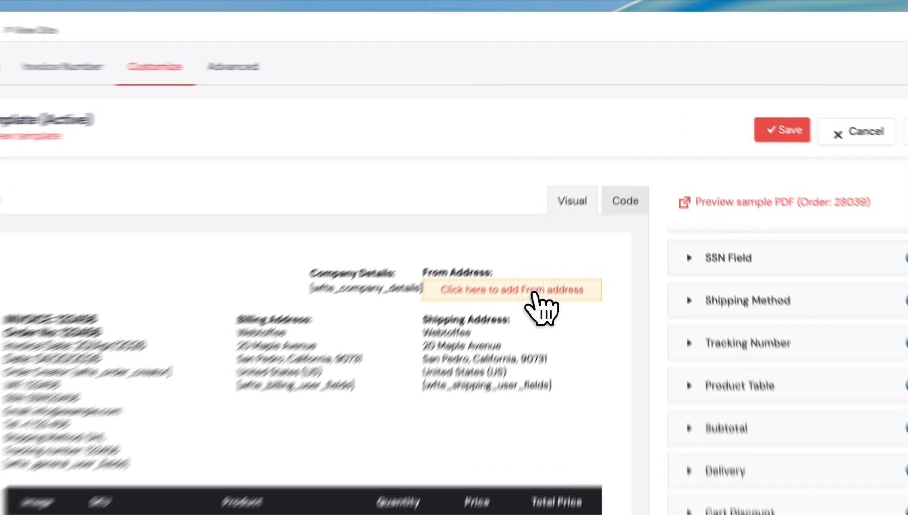
Hide the SSN Field in the invoice template and check the resulting layout.
{"action": "left_click", "coordinate": [572, 214]}
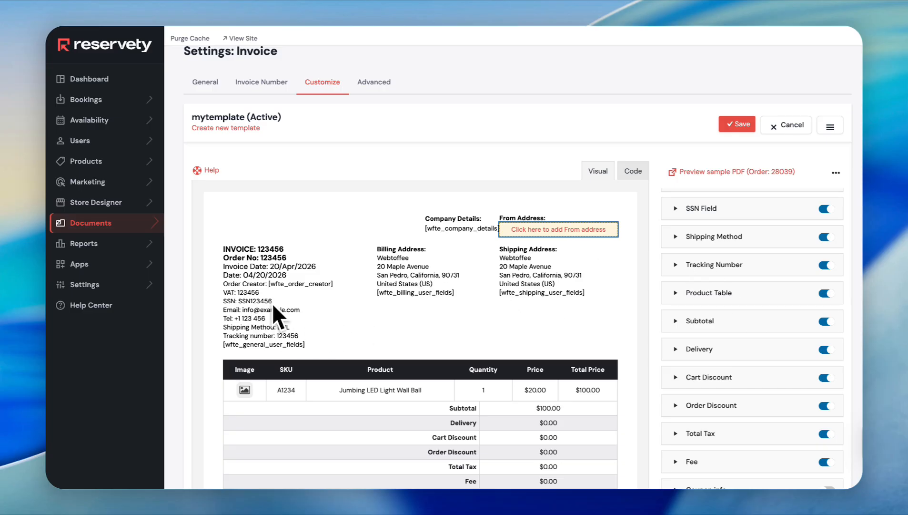
{"action": "left_click", "coordinate": [825, 208]}
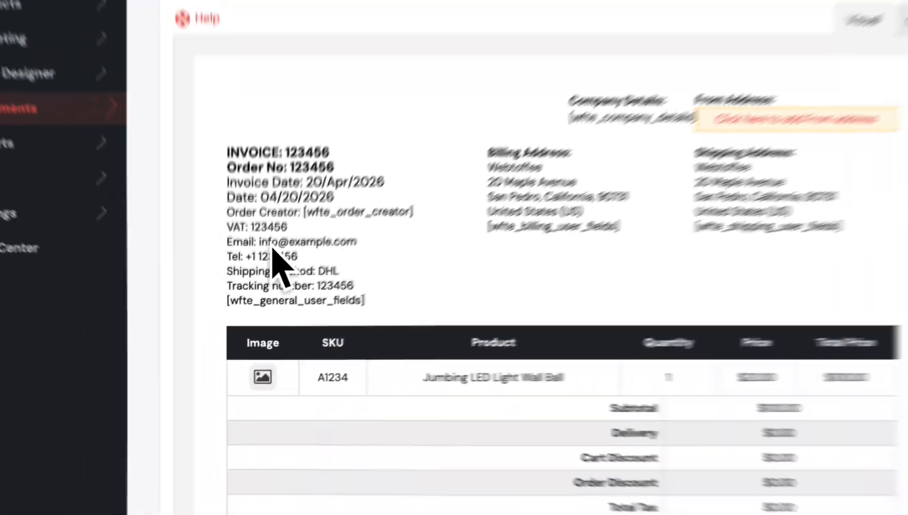
{"action": "scroll", "coordinate": [516, 278], "scroll_direction": "down", "scroll_amount": 4}
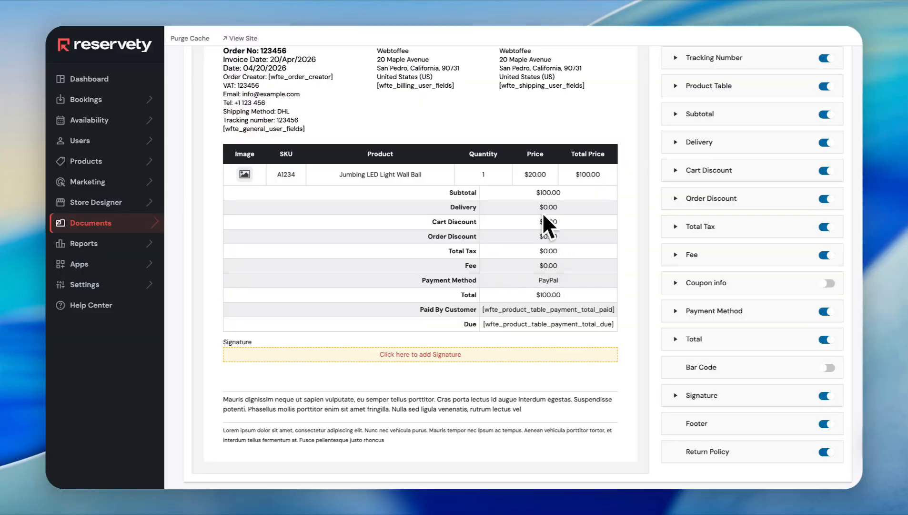
{"action": "scroll", "coordinate": [506, 300], "scroll_direction": "up", "scroll_amount": 1}
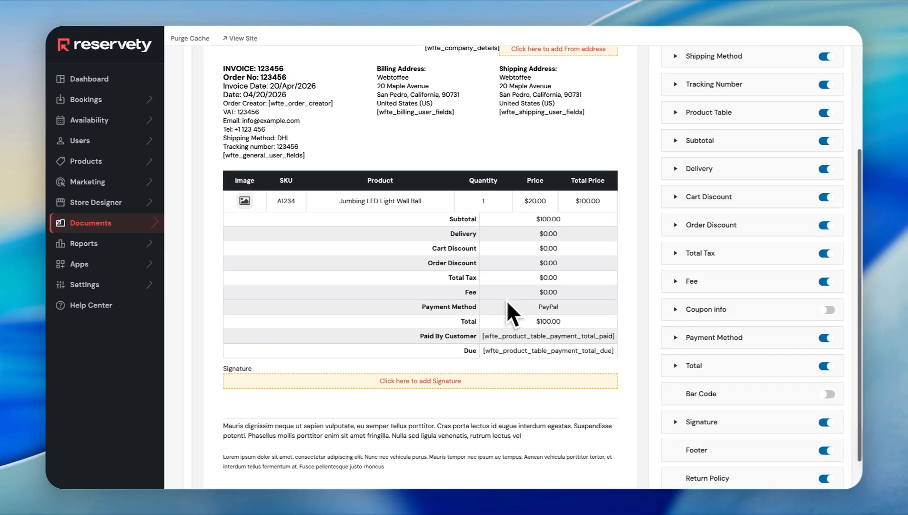
Open the advanced invoice settings for order meta, product meta and product attributes.
{"action": "scroll", "coordinate": [507, 300], "scroll_direction": "up", "scroll_amount": 5}
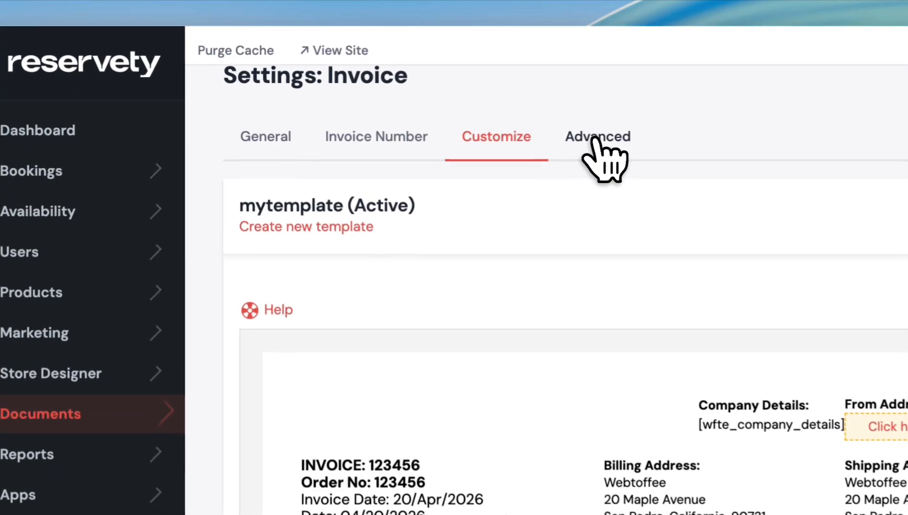
{"action": "left_click", "coordinate": [603, 141]}
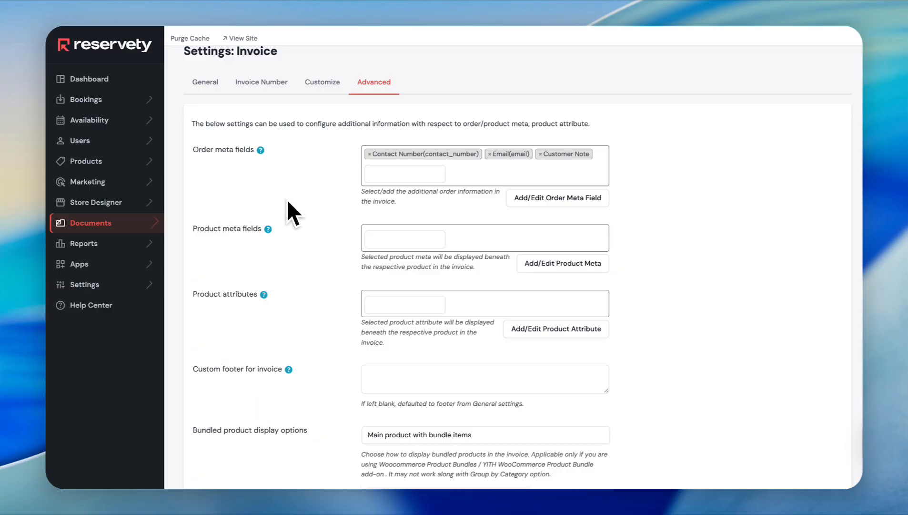
Keep Main product with bundle items as the bundled product display option and update the advanced invoice settings.
{"action": "scroll", "coordinate": [288, 200], "scroll_direction": "down", "scroll_amount": 1}
{"action": "scroll", "coordinate": [289, 200], "scroll_direction": "down", "scroll_amount": 1}
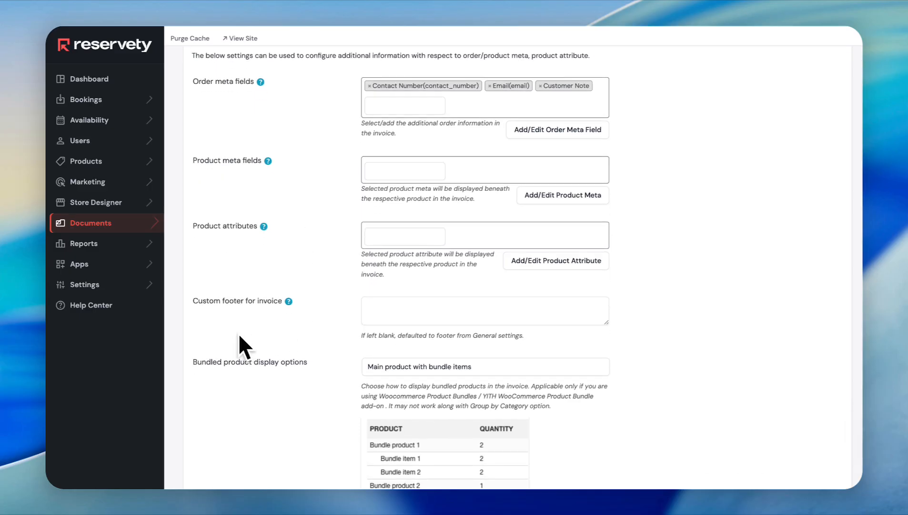
{"action": "scroll", "coordinate": [318, 322], "scroll_direction": "down", "scroll_amount": 1}
{"action": "scroll", "coordinate": [319, 321], "scroll_direction": "down", "scroll_amount": 1}
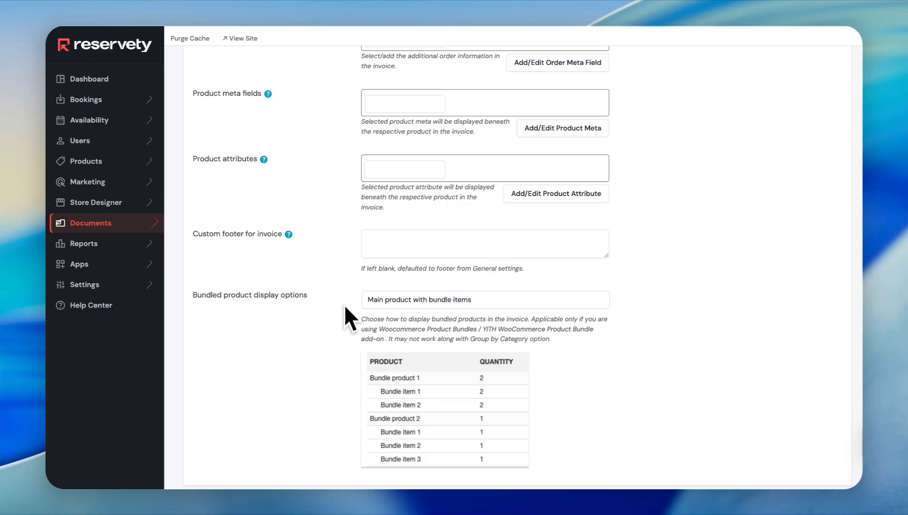
{"action": "scroll", "coordinate": [345, 308], "scroll_direction": "down", "scroll_amount": 1}
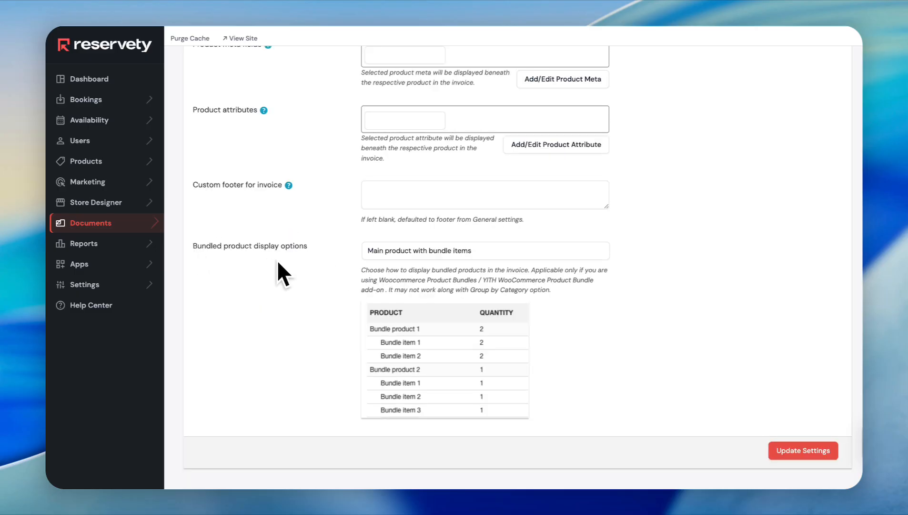
{"action": "left_click", "coordinate": [416, 251]}
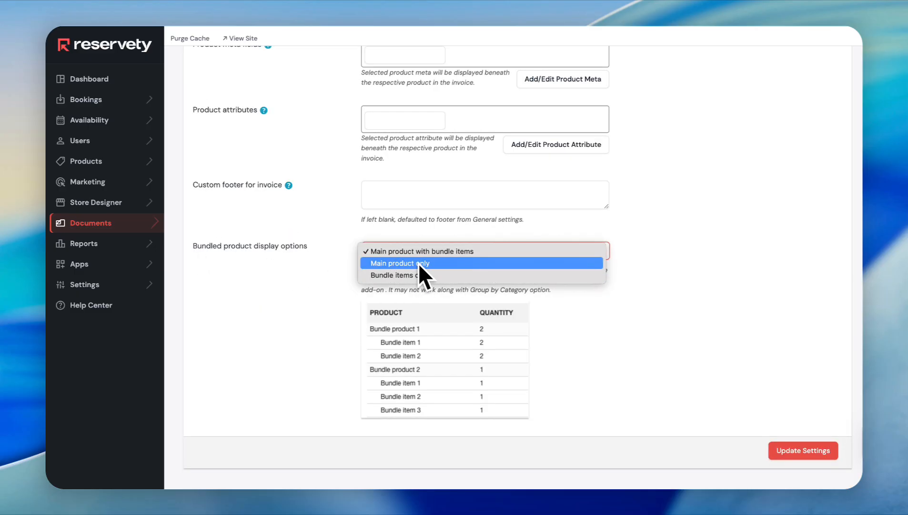
{"action": "left_click", "coordinate": [434, 254]}
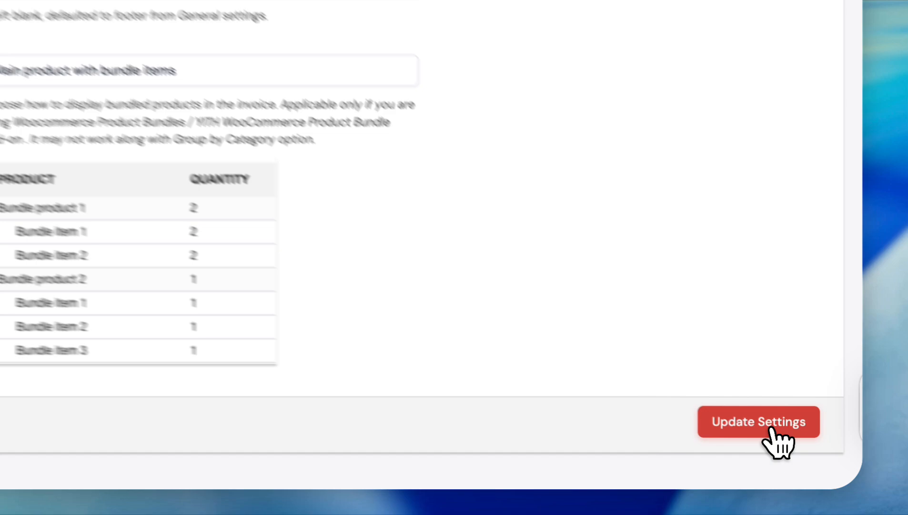
{"action": "left_click", "coordinate": [810, 455]}
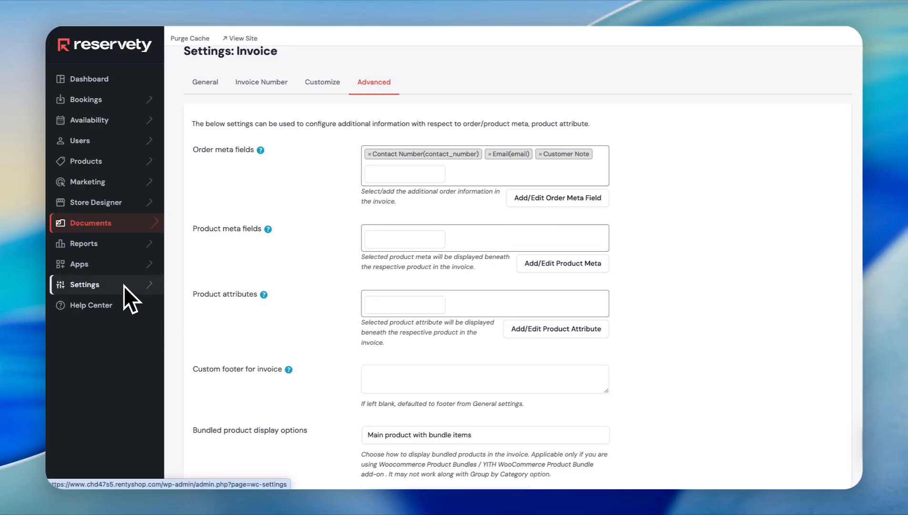
Enable the Packing slip document type in the Invoice/Packing settings and save.
{"action": "left_click", "coordinate": [123, 225]}
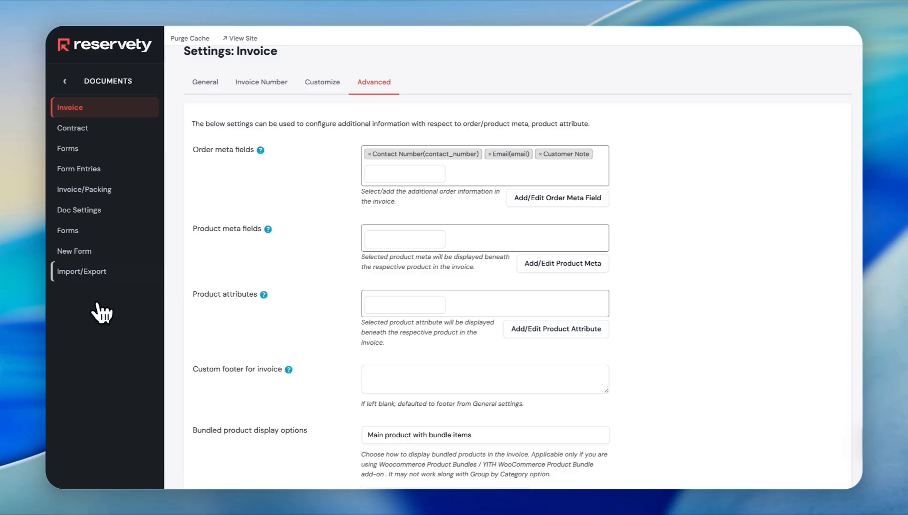
{"action": "left_click", "coordinate": [92, 191]}
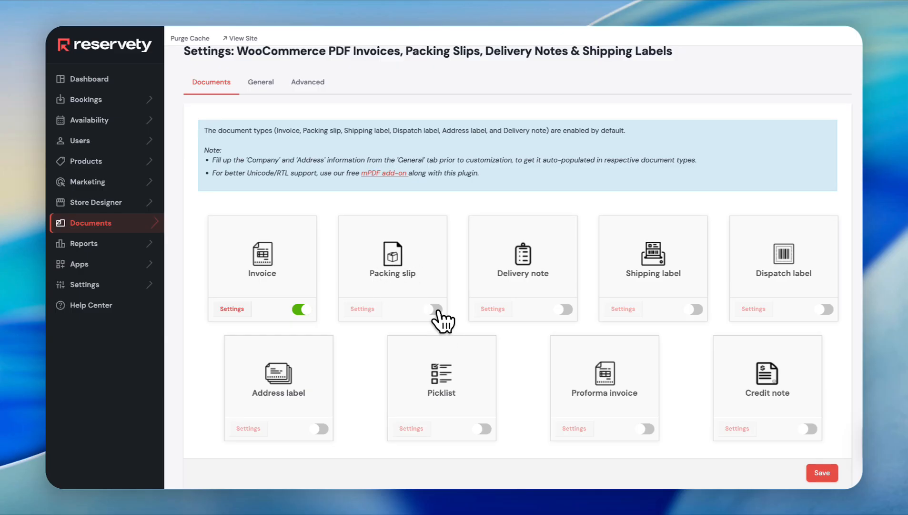
{"action": "left_click", "coordinate": [435, 310]}
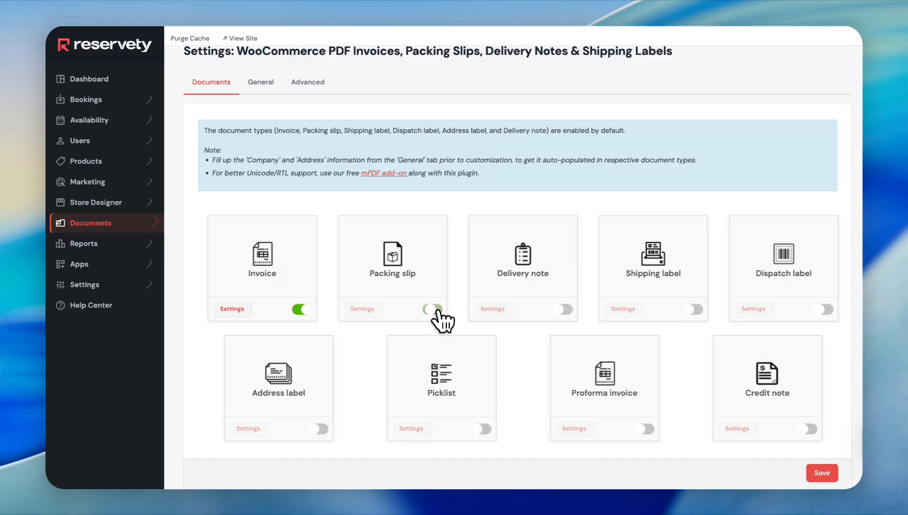
{"action": "left_click", "coordinate": [822, 472]}
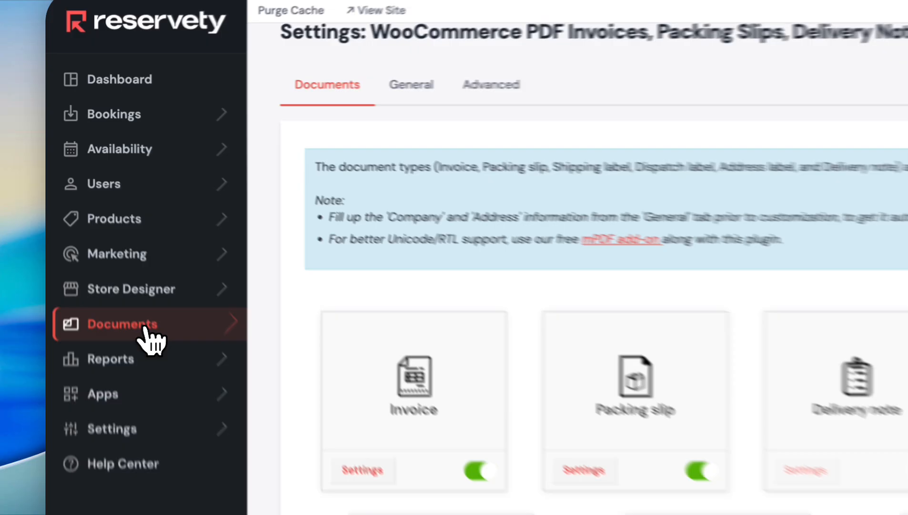
Open the Packing Slips settings and look through the general options.
{"action": "left_click", "coordinate": [104, 224]}
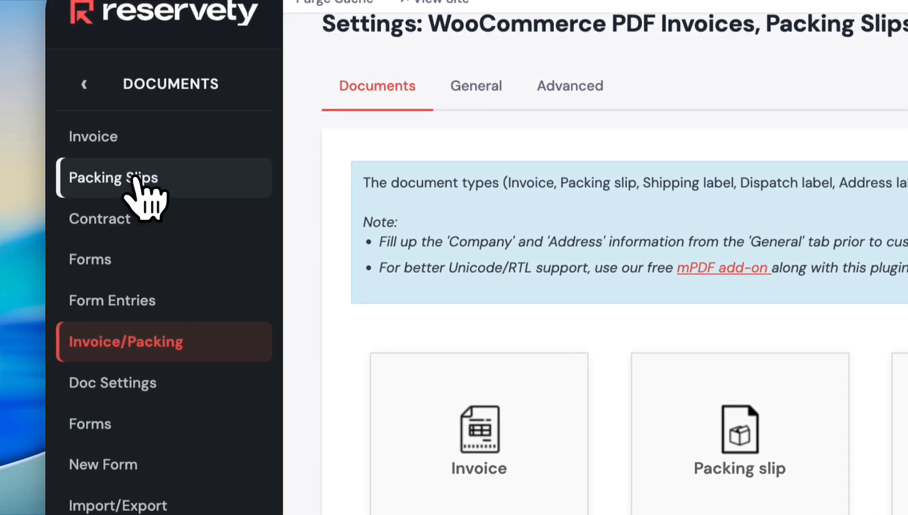
{"action": "left_click", "coordinate": [135, 179]}
{"action": "scroll", "coordinate": [482, 281], "scroll_direction": "down", "scroll_amount": 2}
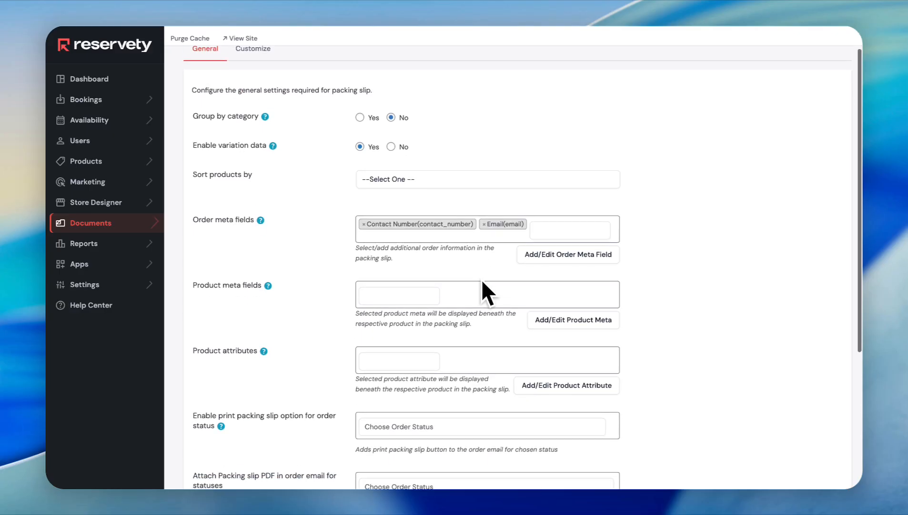
{"action": "scroll", "coordinate": [482, 281], "scroll_direction": "down", "scroll_amount": 1}
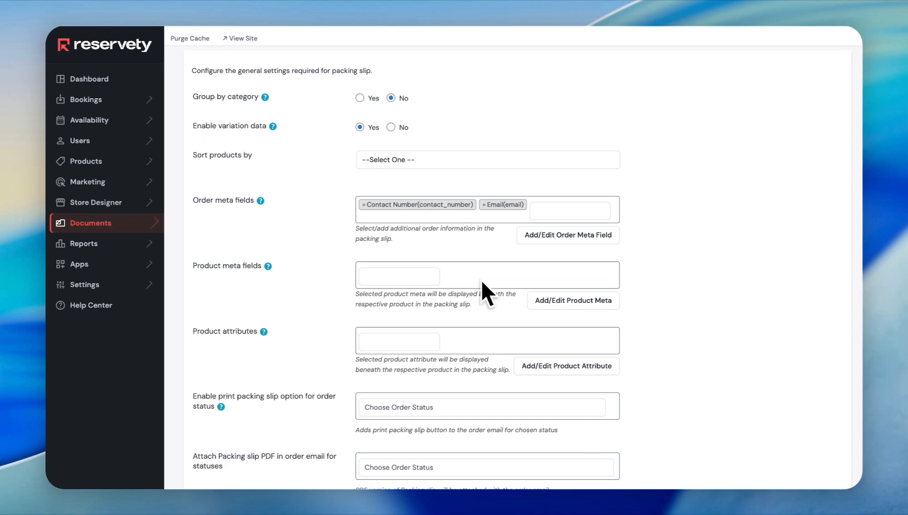
{"action": "scroll", "coordinate": [482, 281], "scroll_direction": "down", "scroll_amount": 5}
{"action": "scroll", "coordinate": [483, 281], "scroll_direction": "up", "scroll_amount": 7}
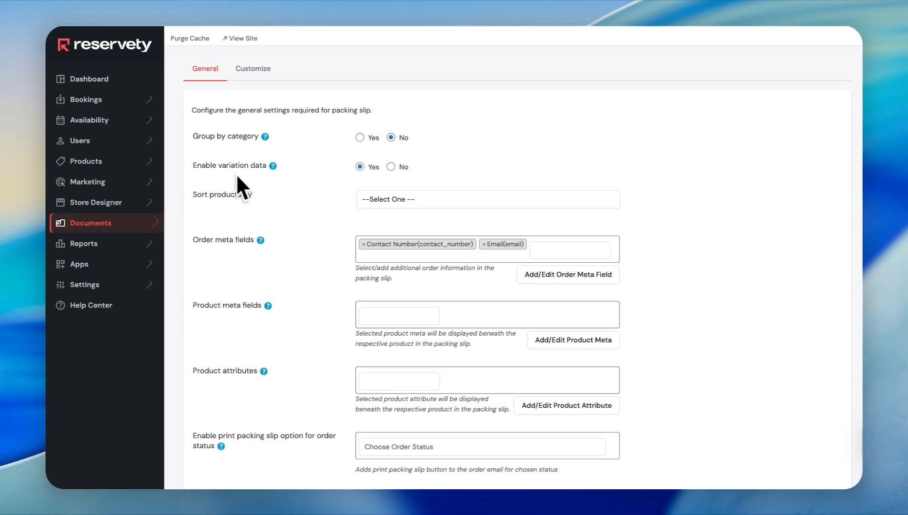
Check the product sorting choices and the meta, order email and custom footer options for packing slips.
{"action": "scroll", "coordinate": [291, 211], "scroll_direction": "down", "scroll_amount": 1}
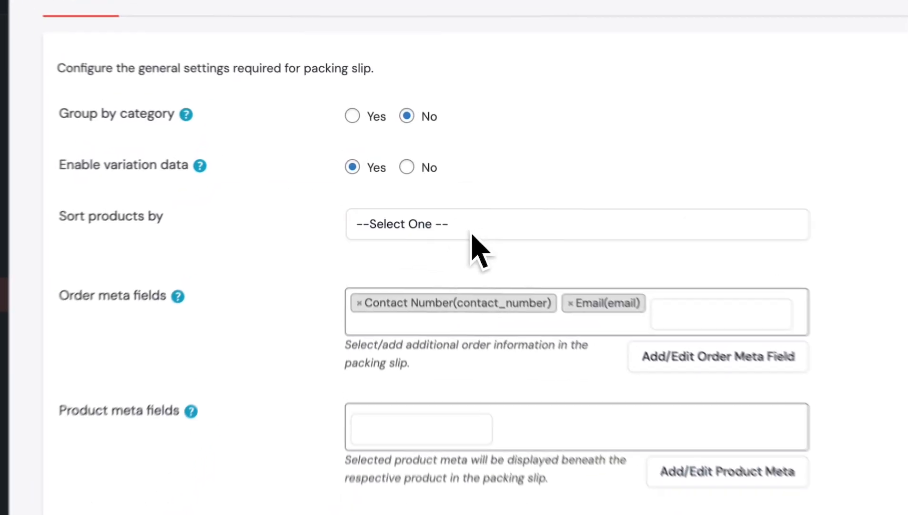
{"action": "left_click", "coordinate": [423, 188]}
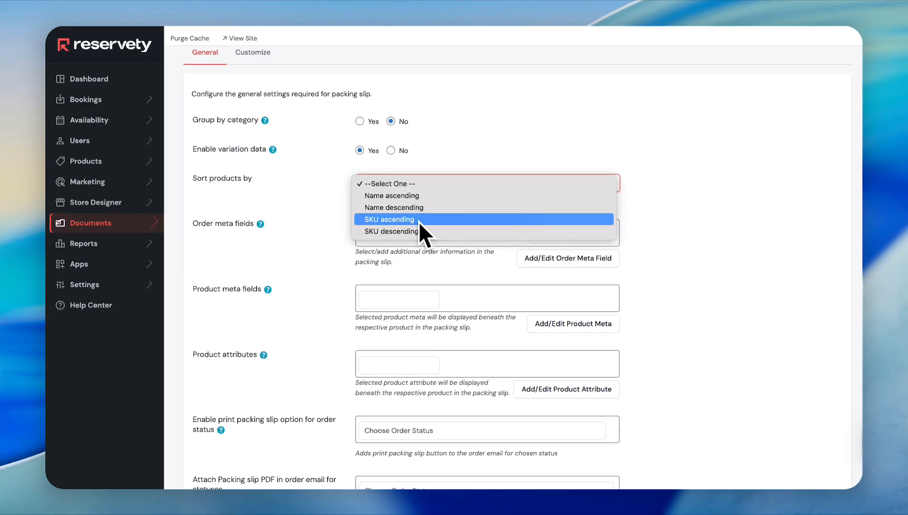
{"action": "left_click", "coordinate": [512, 140]}
{"action": "scroll", "coordinate": [512, 140], "scroll_direction": "down", "scroll_amount": 2}
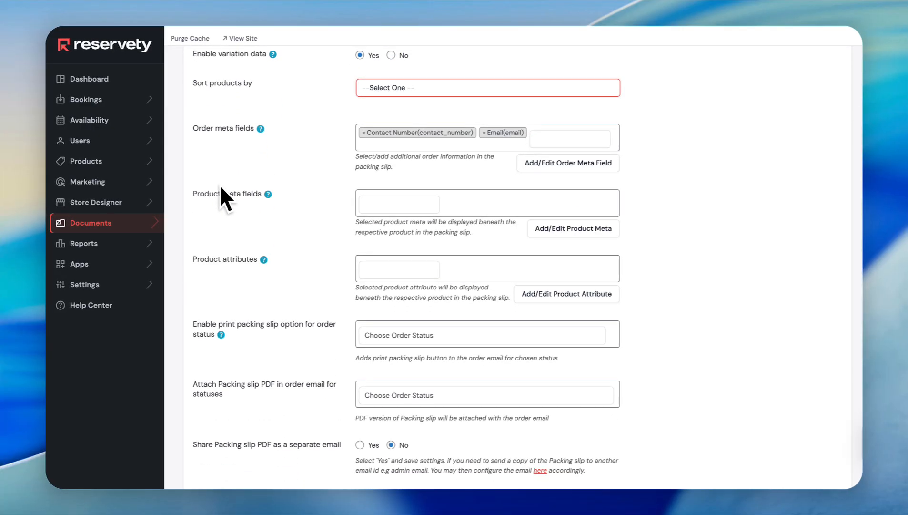
{"action": "scroll", "coordinate": [270, 208], "scroll_direction": "down", "scroll_amount": 2}
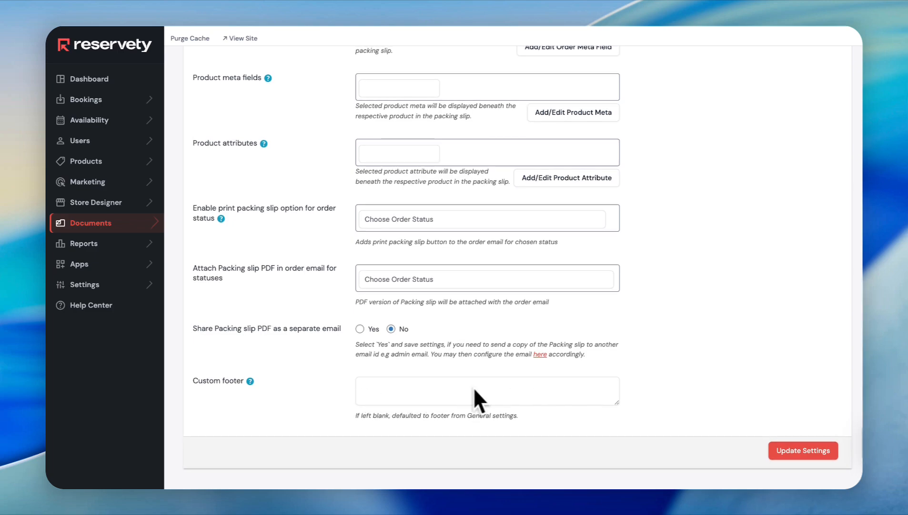
{"action": "scroll", "coordinate": [434, 413], "scroll_direction": "up", "scroll_amount": 5}
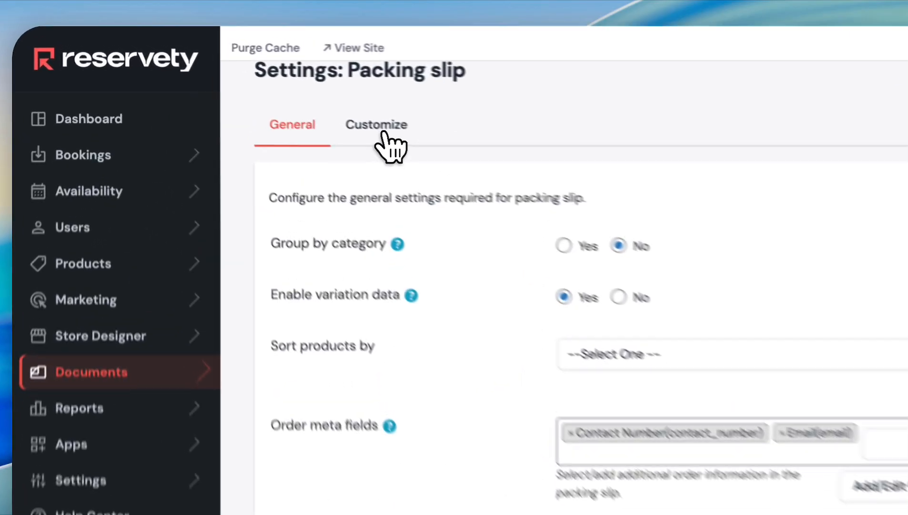
Update the company and sender settings through the packing slip template's From address link, and reopen the template for customization.
{"action": "left_click", "coordinate": [257, 86]}
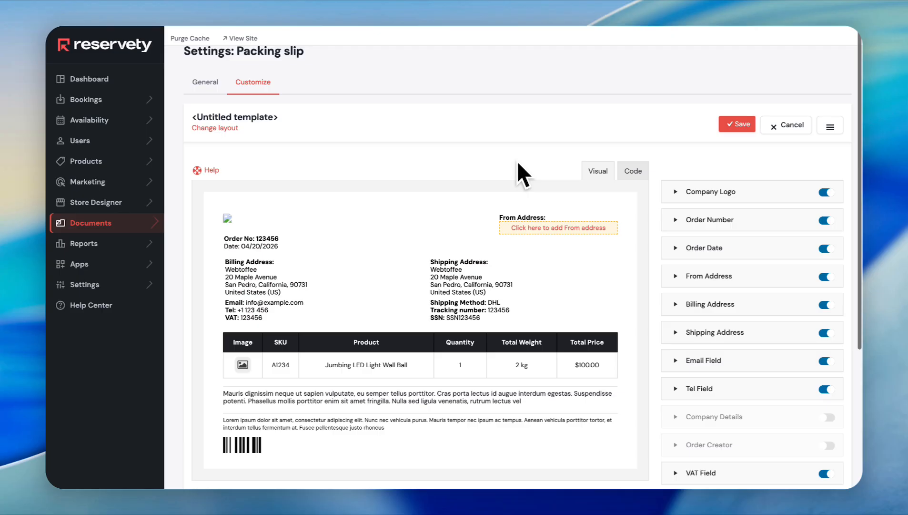
{"action": "scroll", "coordinate": [518, 163], "scroll_direction": "down", "scroll_amount": 2}
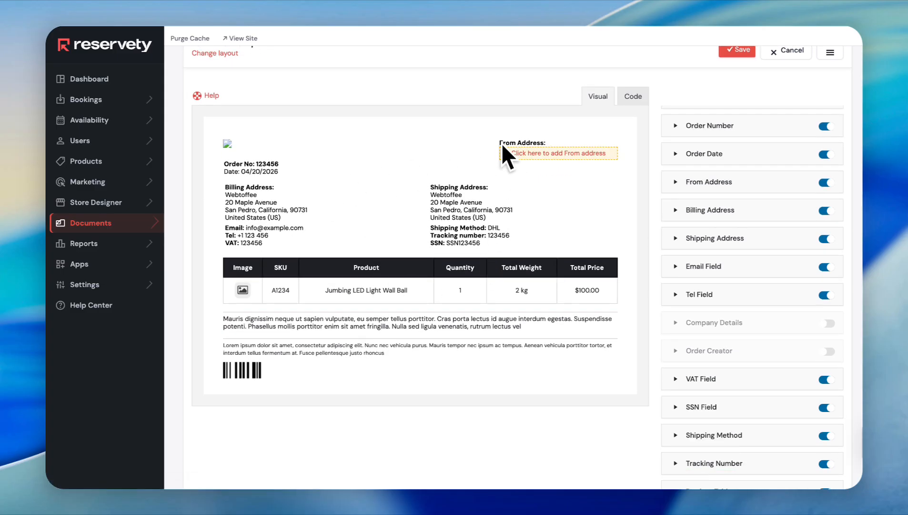
{"action": "left_click", "coordinate": [599, 156]}
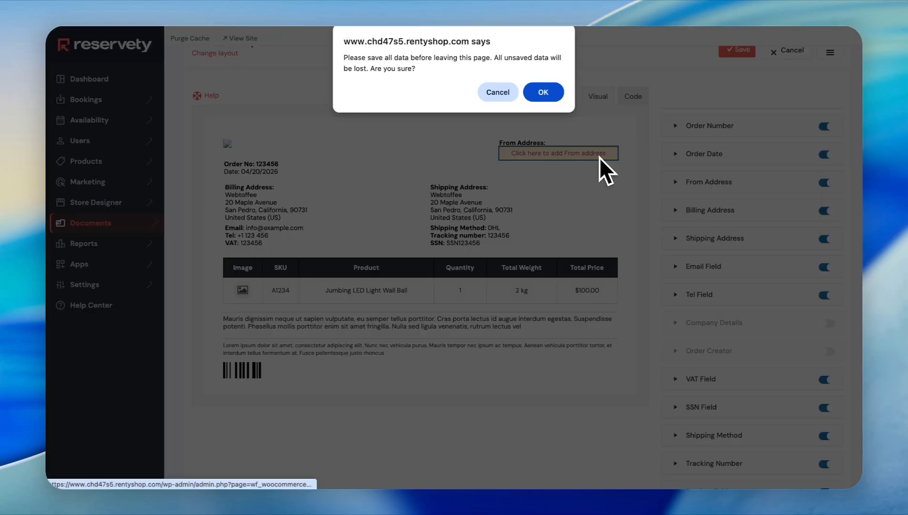
{"action": "left_click", "coordinate": [554, 94]}
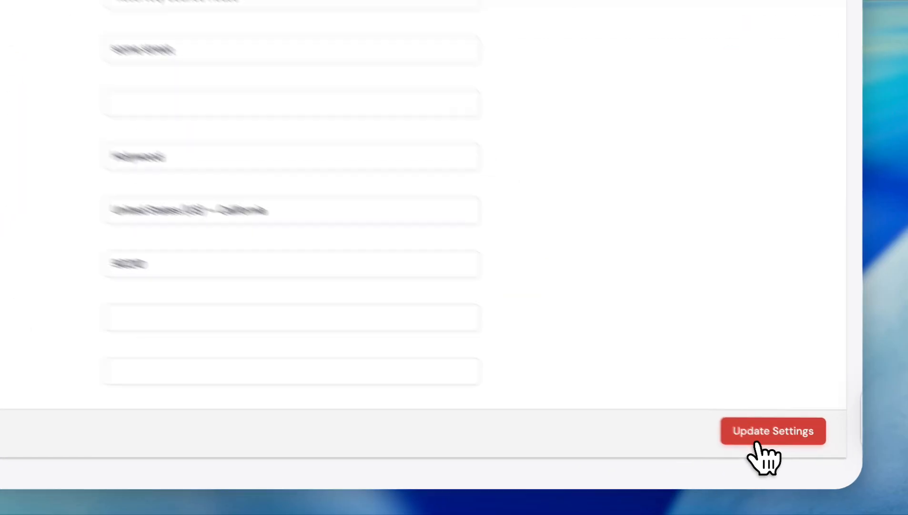
{"action": "left_click", "coordinate": [792, 459]}
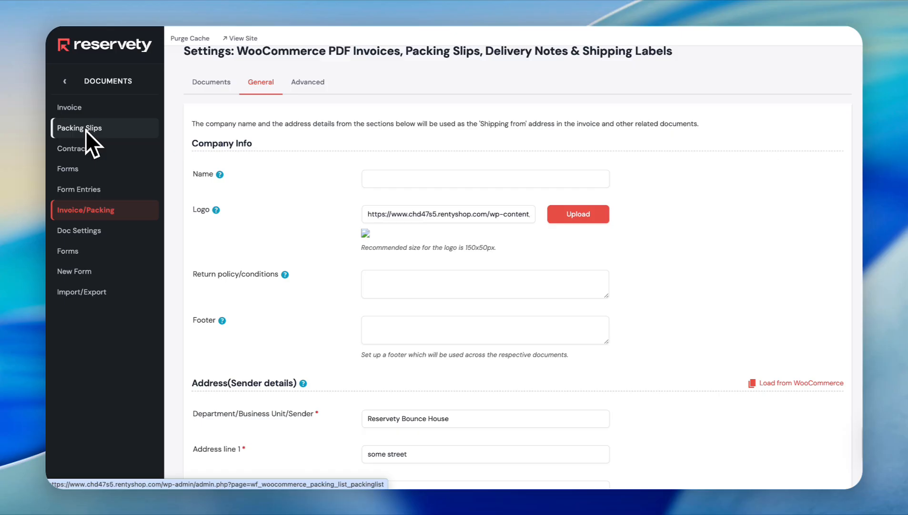
{"action": "left_click", "coordinate": [86, 129]}
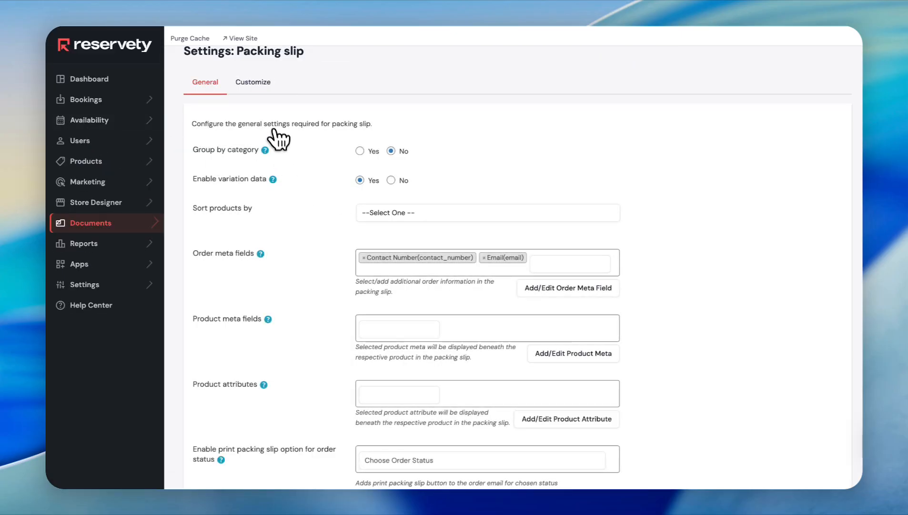
{"action": "left_click", "coordinate": [253, 84]}
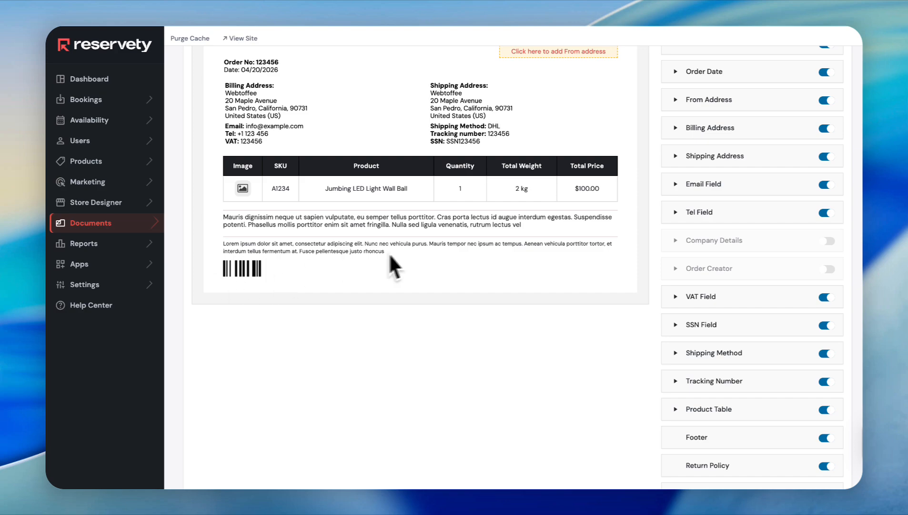
Try toggling the visibility of the Bar Code and SSN Field elements in the packing slip template.
{"action": "scroll", "coordinate": [754, 353], "scroll_direction": "down", "scroll_amount": 1}
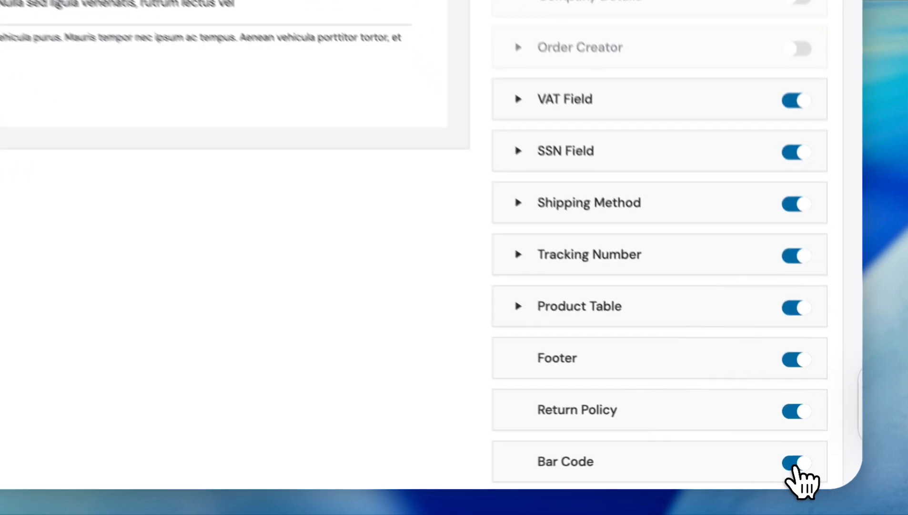
{"action": "left_click", "coordinate": [826, 474]}
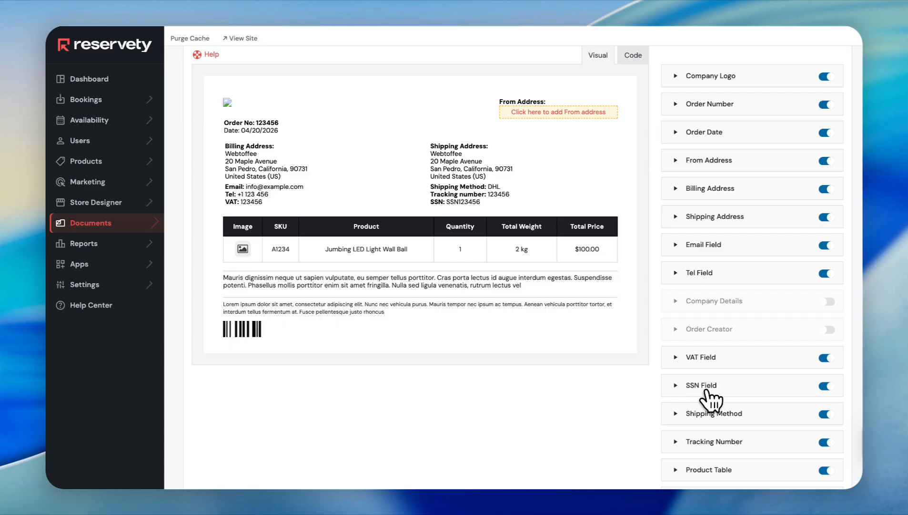
{"action": "left_click", "coordinate": [825, 386]}
{"action": "scroll", "coordinate": [534, 252], "scroll_direction": "down", "scroll_amount": 3}
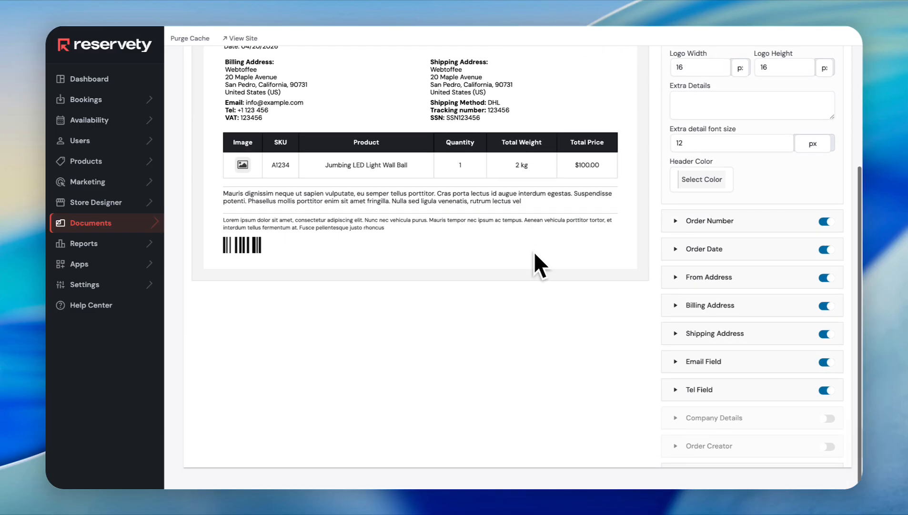
{"action": "scroll", "coordinate": [295, 318], "scroll_direction": "up", "scroll_amount": 5}
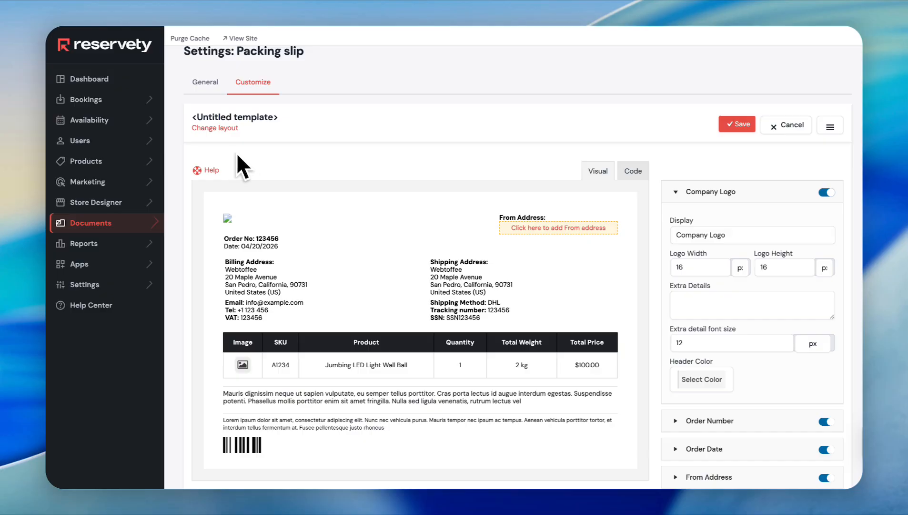
Change the packing slip template to the Imperial layout and check the resulting preview.
{"action": "left_click", "coordinate": [224, 128]}
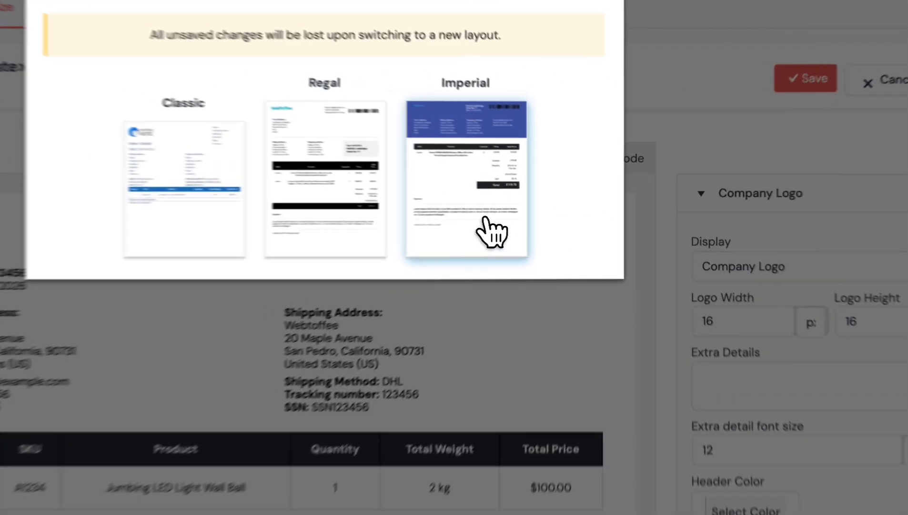
{"action": "left_click", "coordinate": [536, 206]}
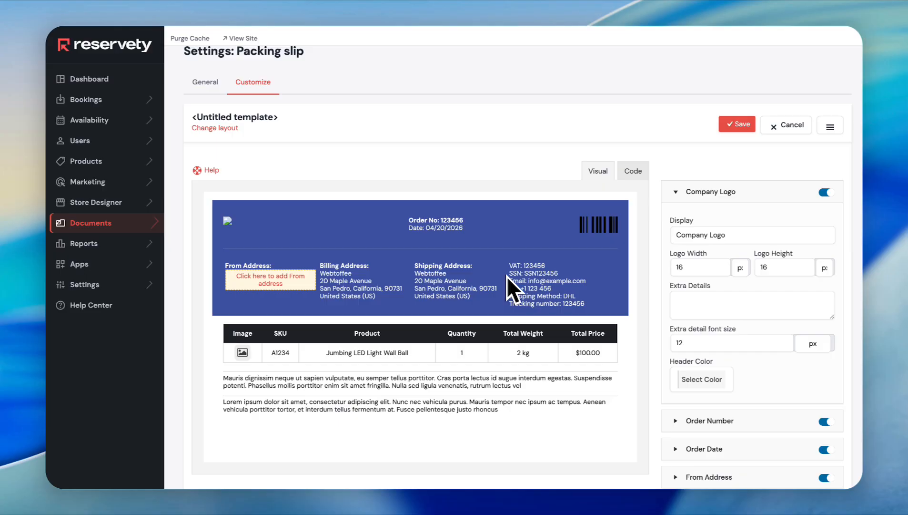
{"action": "scroll", "coordinate": [507, 276], "scroll_direction": "down", "scroll_amount": 3}
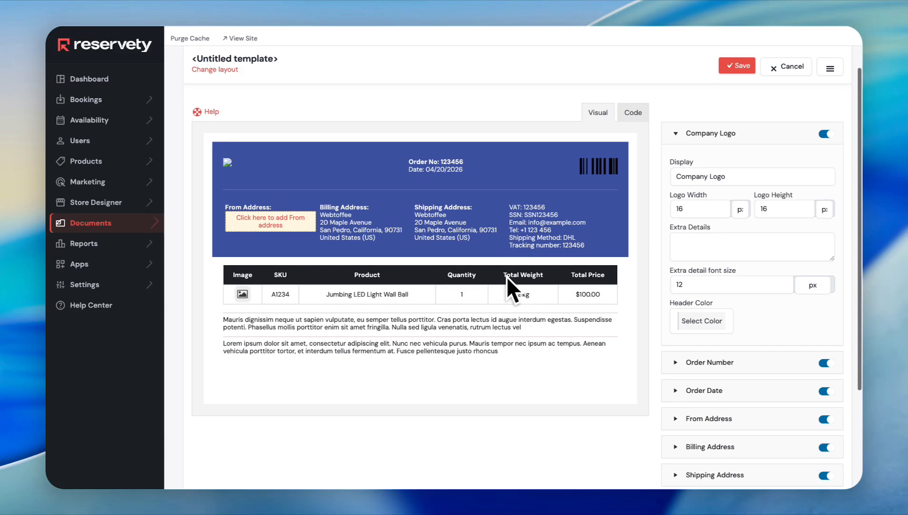
{"action": "scroll", "coordinate": [481, 347], "scroll_direction": "down", "scroll_amount": 3}
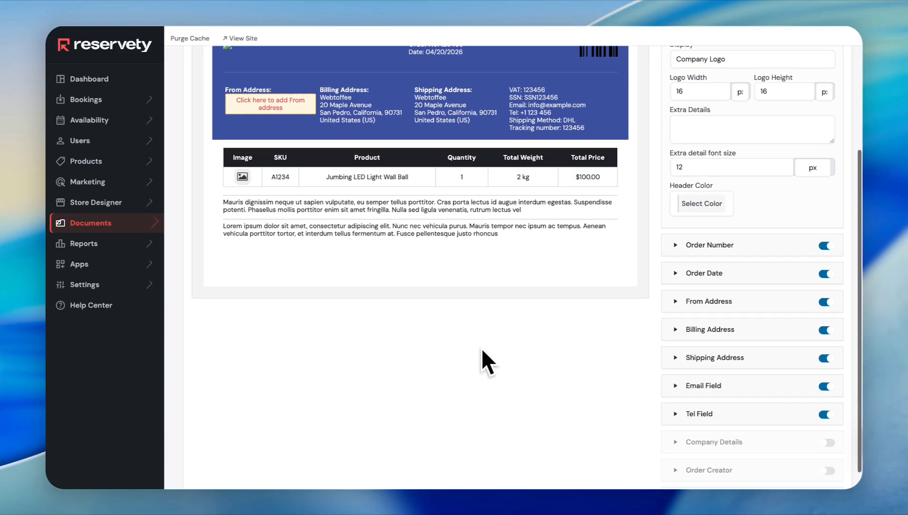
{"action": "scroll", "coordinate": [482, 348], "scroll_direction": "up", "scroll_amount": 4}
{"action": "scroll", "coordinate": [482, 348], "scroll_direction": "up", "scroll_amount": 2}
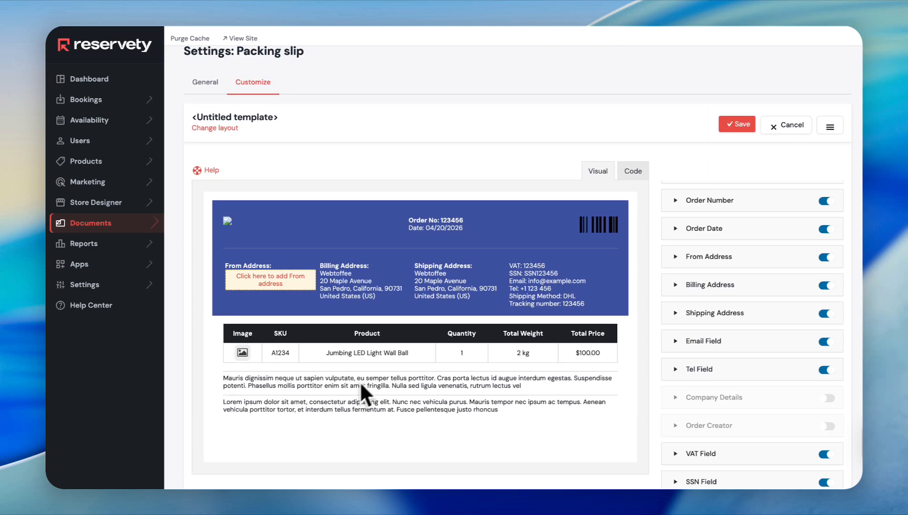
Save the customized packing slip template under the name Trailer Rental Packing Slip.
{"action": "left_click", "coordinate": [737, 124]}
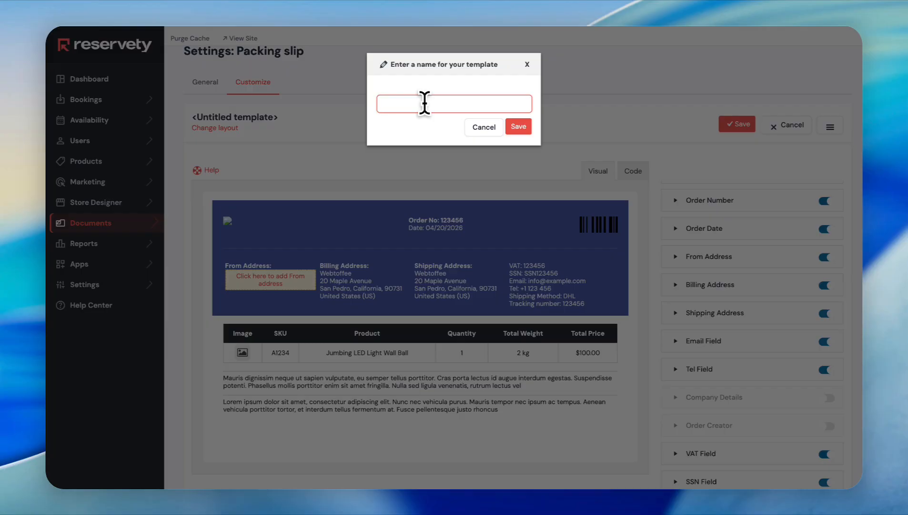
{"action": "type", "text": "Trade Name/Packing Slip"}
{"action": "left_click", "coordinate": [520, 126]}
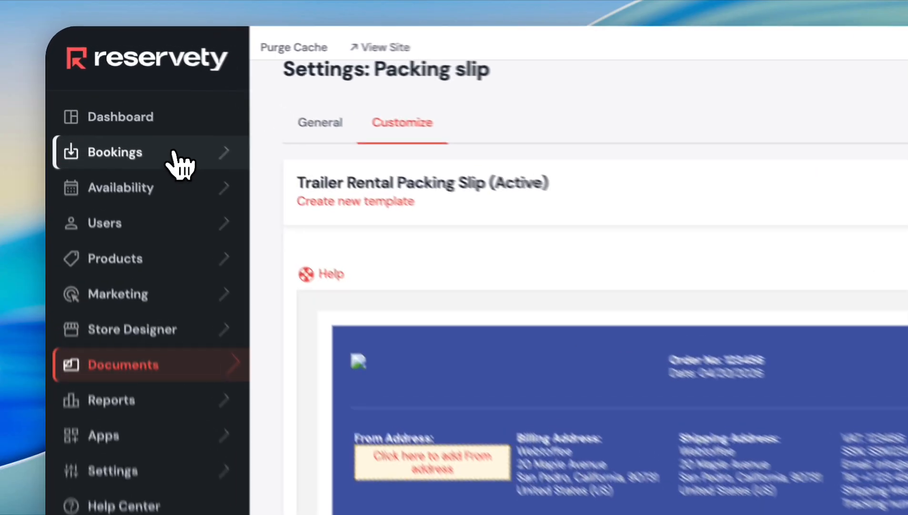
Open the bookings' orders list and select the Processing orders created on April 7, March 10 and February 25, 2026.
{"action": "left_click", "coordinate": [121, 101]}
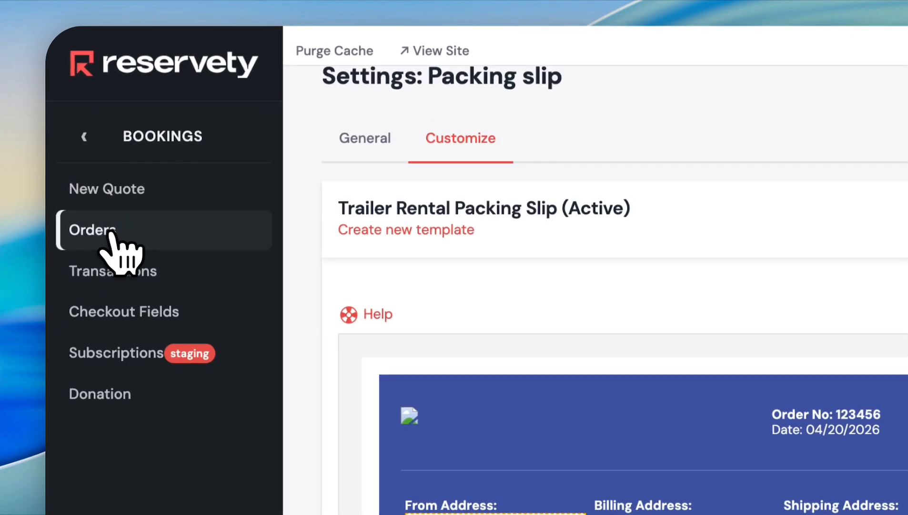
{"action": "left_click", "coordinate": [108, 232]}
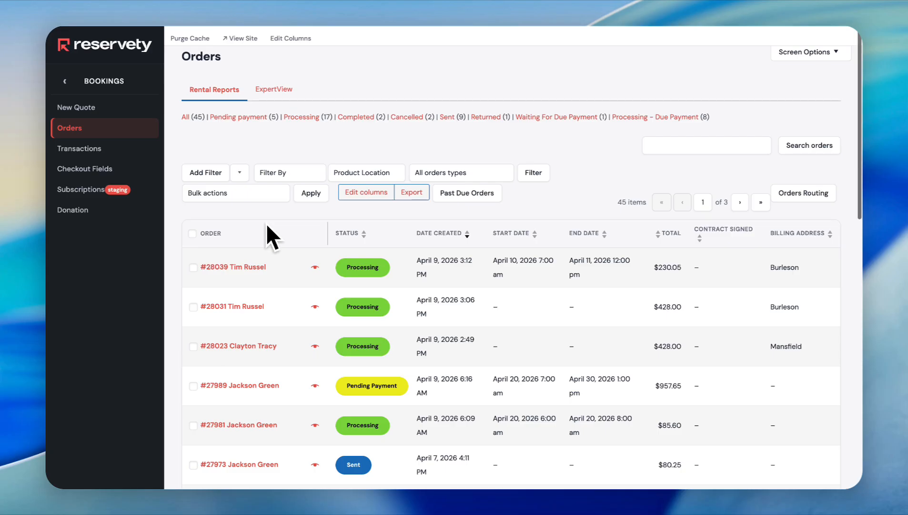
{"action": "scroll", "coordinate": [267, 225], "scroll_direction": "down", "scroll_amount": 5}
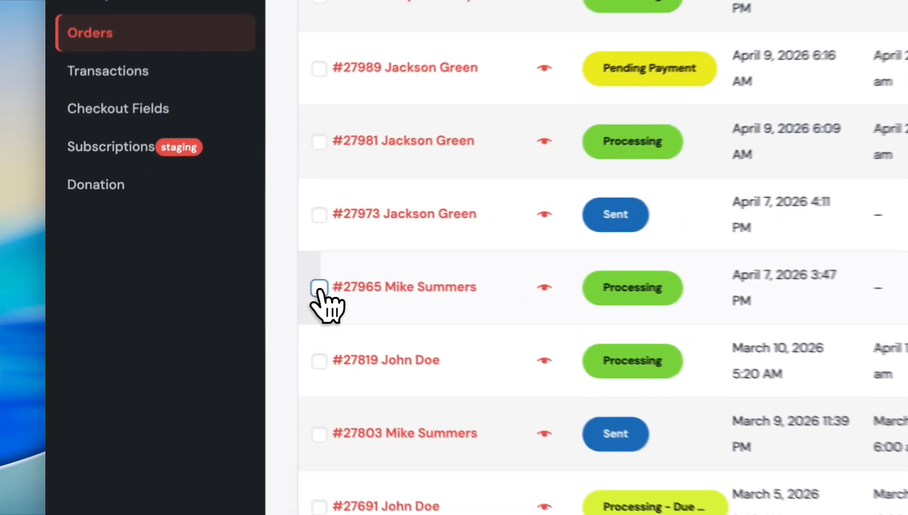
{"action": "left_click", "coordinate": [320, 288]}
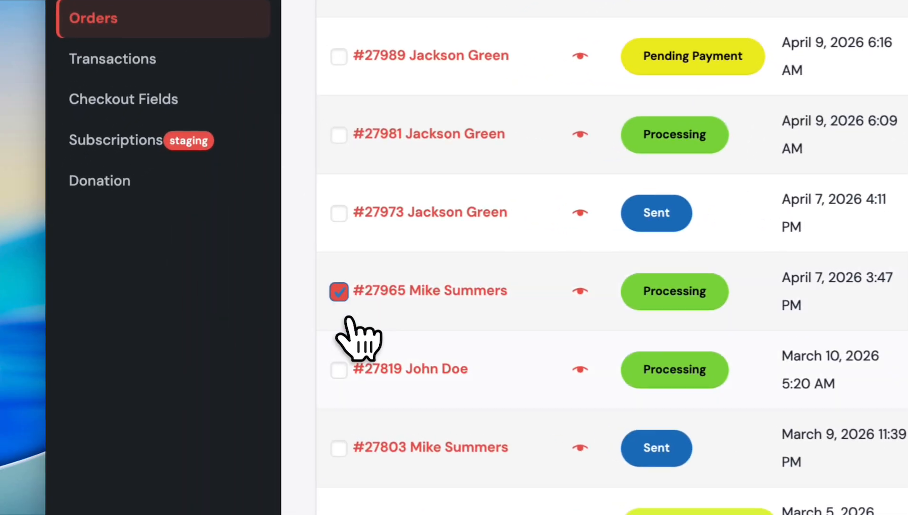
{"action": "left_click", "coordinate": [319, 361]}
{"action": "scroll", "coordinate": [400, 379], "scroll_direction": "down", "scroll_amount": 5}
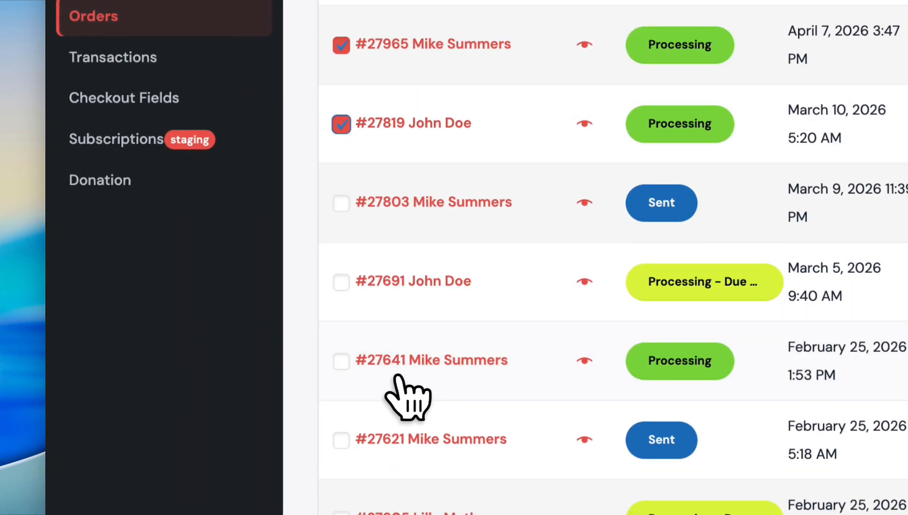
{"action": "left_click", "coordinate": [342, 361]}
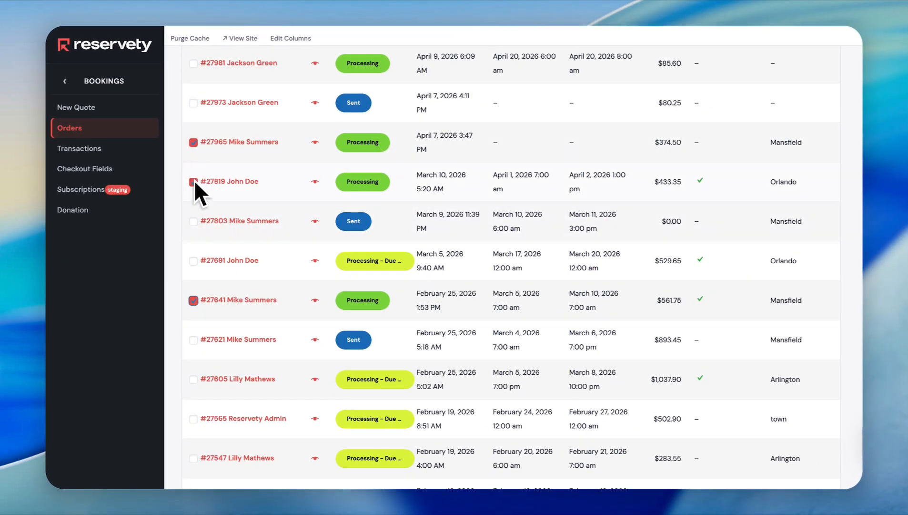
Run the Print Invoices bulk action on the selected orders.
{"action": "scroll", "coordinate": [234, 153], "scroll_direction": "up", "scroll_amount": 7}
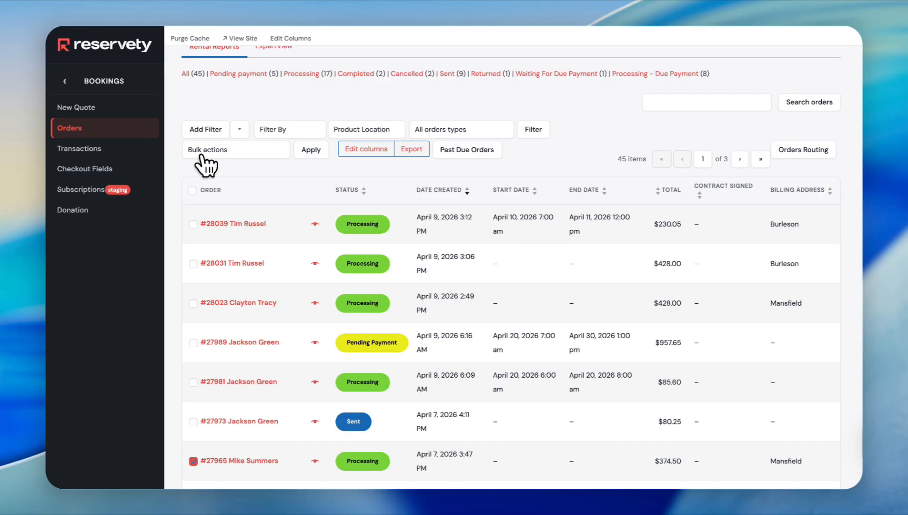
{"action": "left_click", "coordinate": [237, 153]}
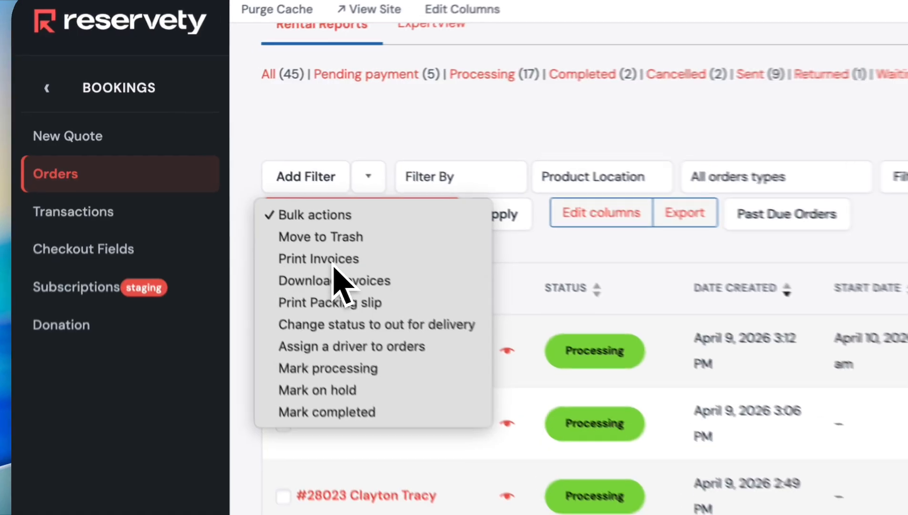
{"action": "left_click", "coordinate": [220, 174]}
{"action": "left_click", "coordinate": [549, 241]}
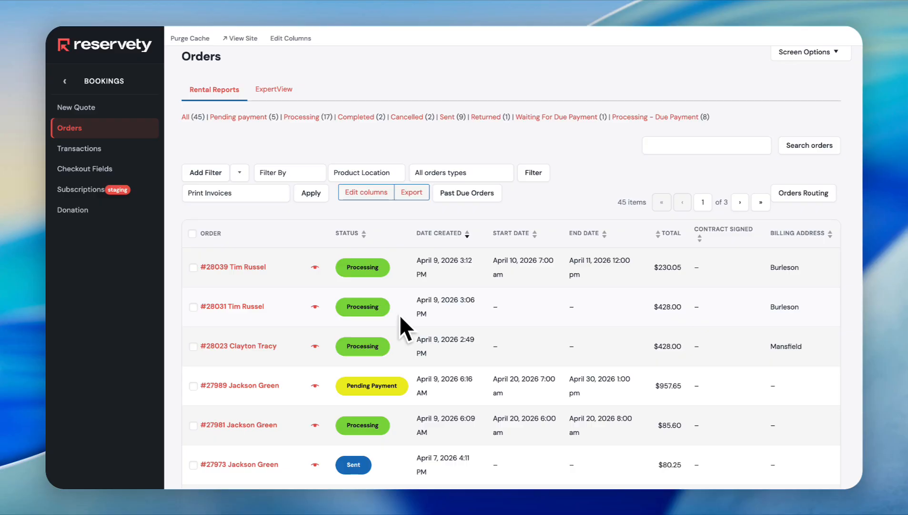
Select the Processing orders created April 9 at 6:09 AM, March 10 and February 25 at 1:53 PM for packing slips.
{"action": "scroll", "coordinate": [272, 243], "scroll_direction": "down", "scroll_amount": 5}
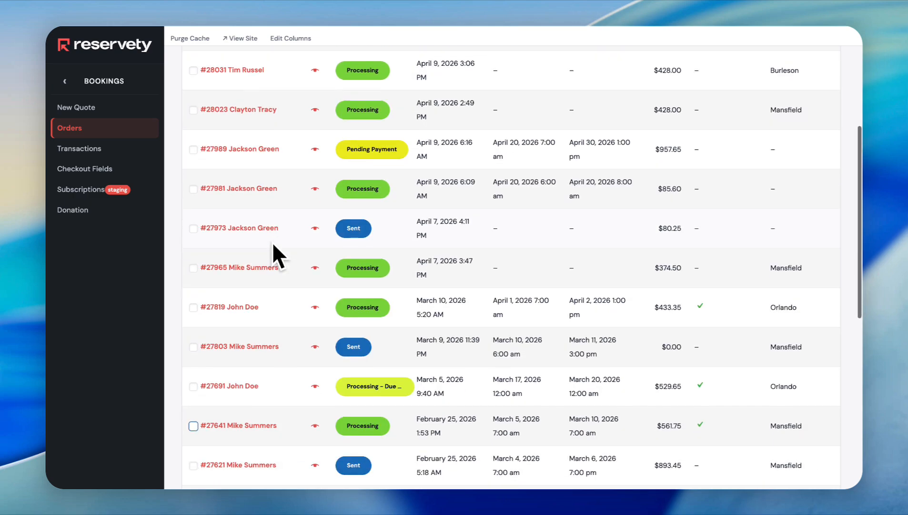
{"action": "left_click", "coordinate": [193, 193]}
{"action": "scroll", "coordinate": [234, 244], "scroll_direction": "down", "scroll_amount": 2}
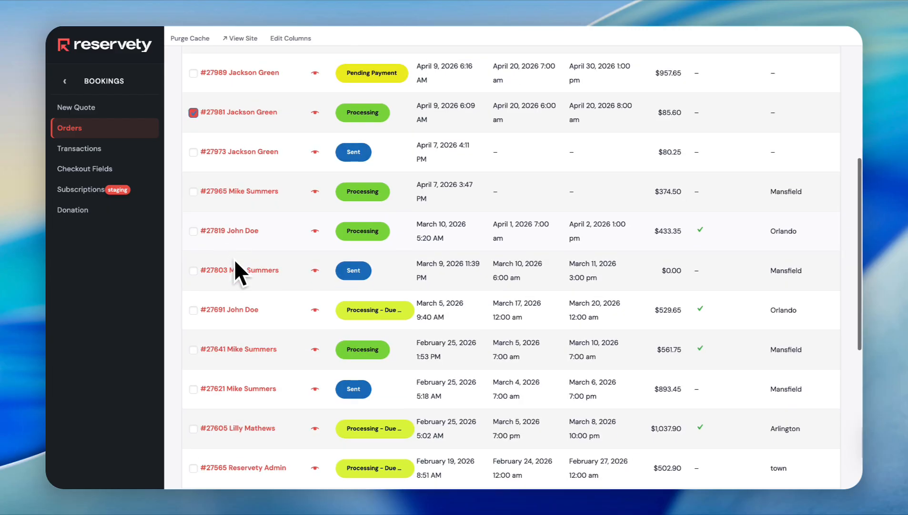
{"action": "left_click", "coordinate": [193, 228]}
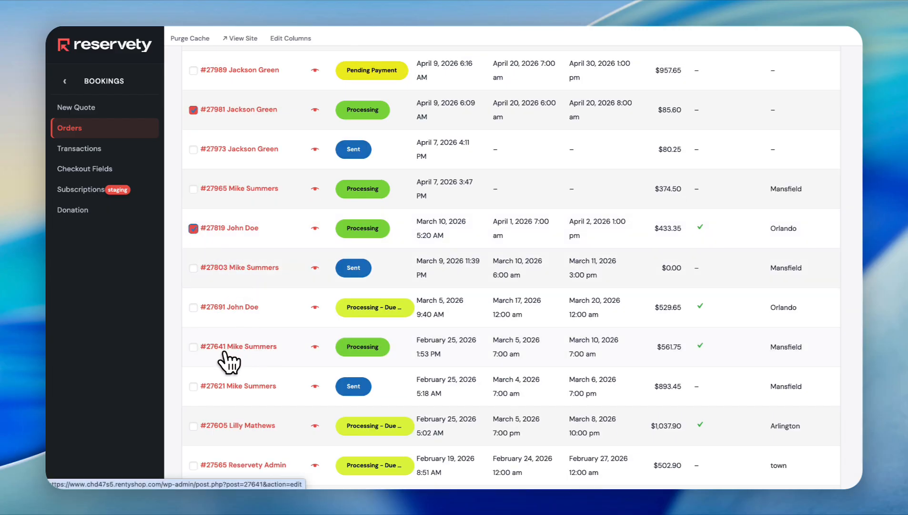
Run the Print Packing slip bulk action on the selected orders to generate one combined document.
{"action": "scroll", "coordinate": [230, 180], "scroll_direction": "up", "scroll_amount": 7}
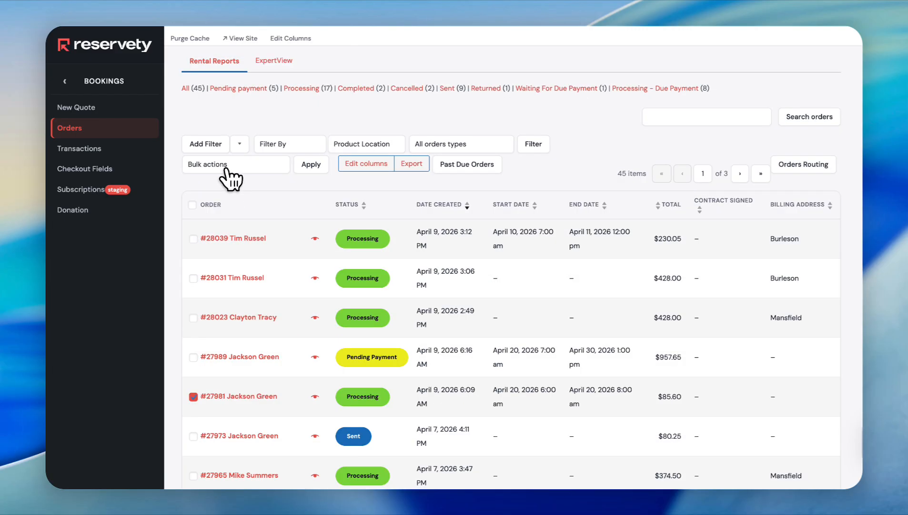
{"action": "left_click", "coordinate": [228, 165]}
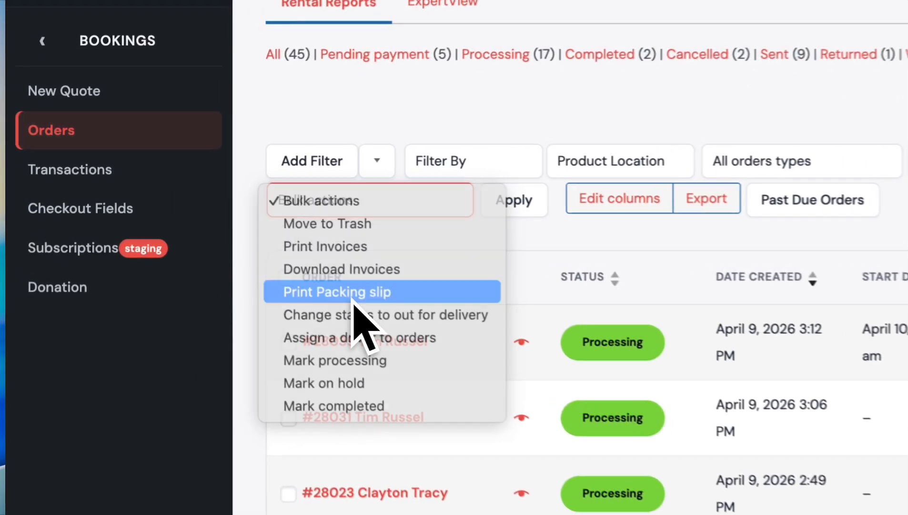
{"action": "left_click", "coordinate": [226, 216]}
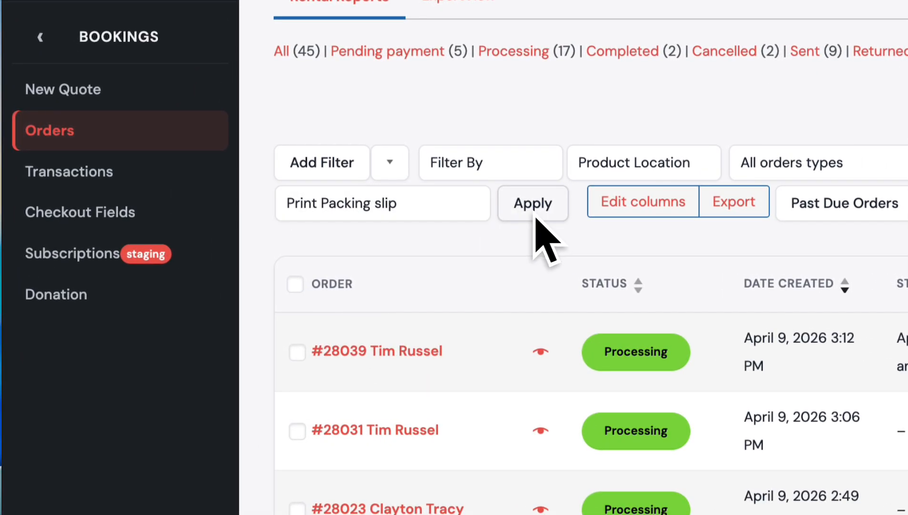
{"action": "left_click", "coordinate": [534, 210]}
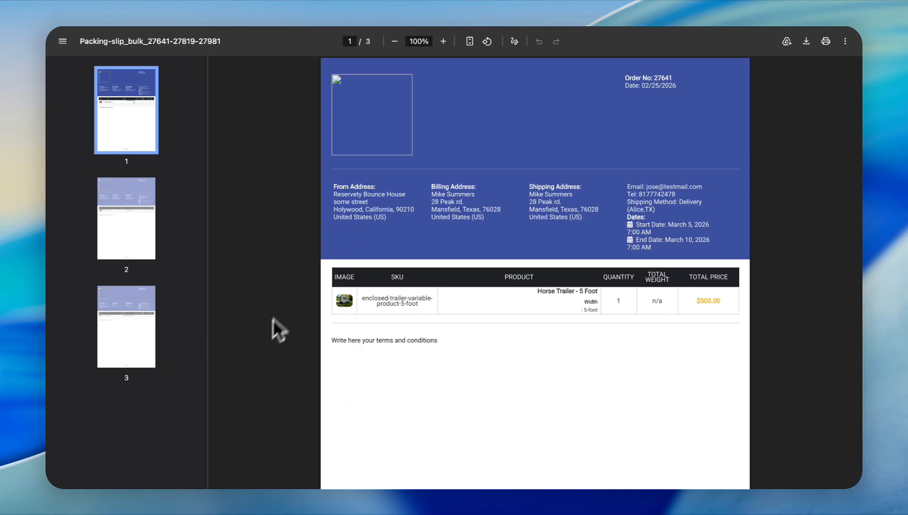